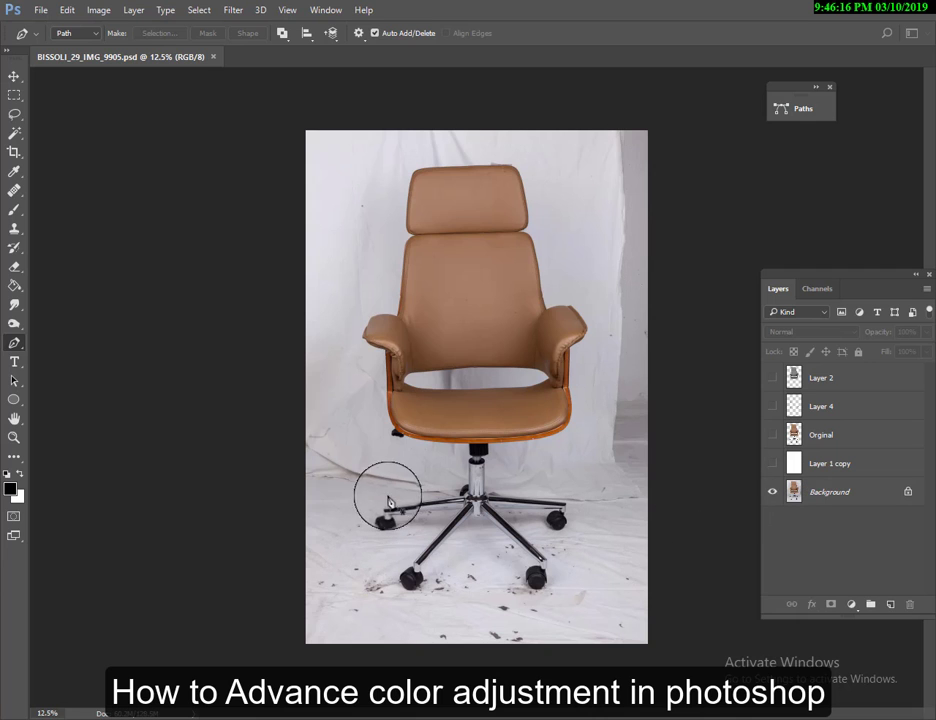
# Step: Make the grey cut-out chair and white backdrop layers visible
pyautogui.scroll(5, 441, 443)
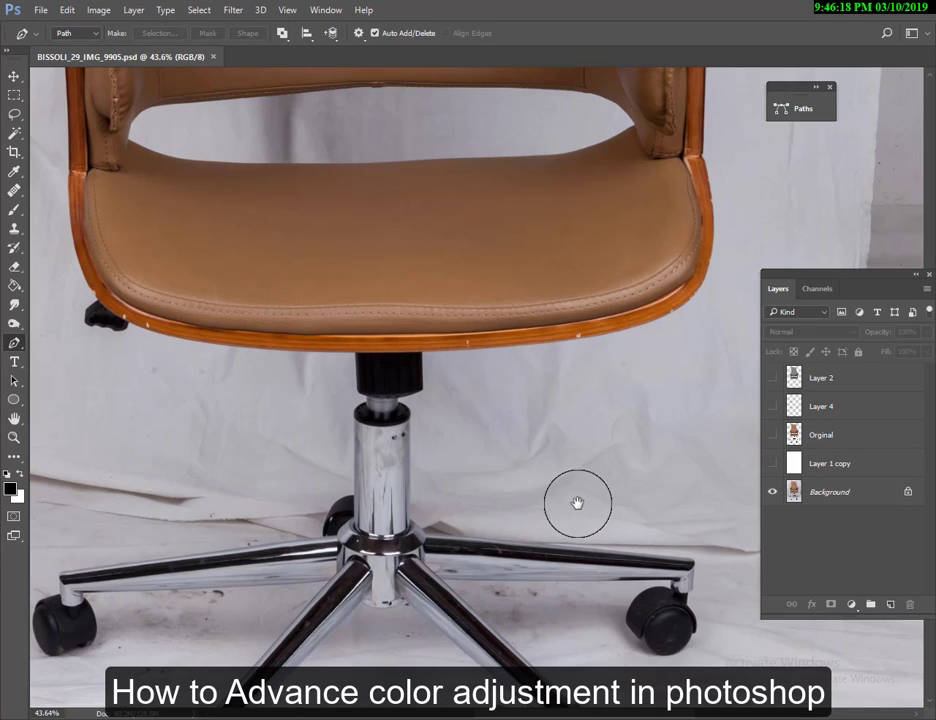
pyautogui.moveTo(416, 540); pyautogui.dragTo(425, 490)
pyautogui.scroll(-3, 425, 492)
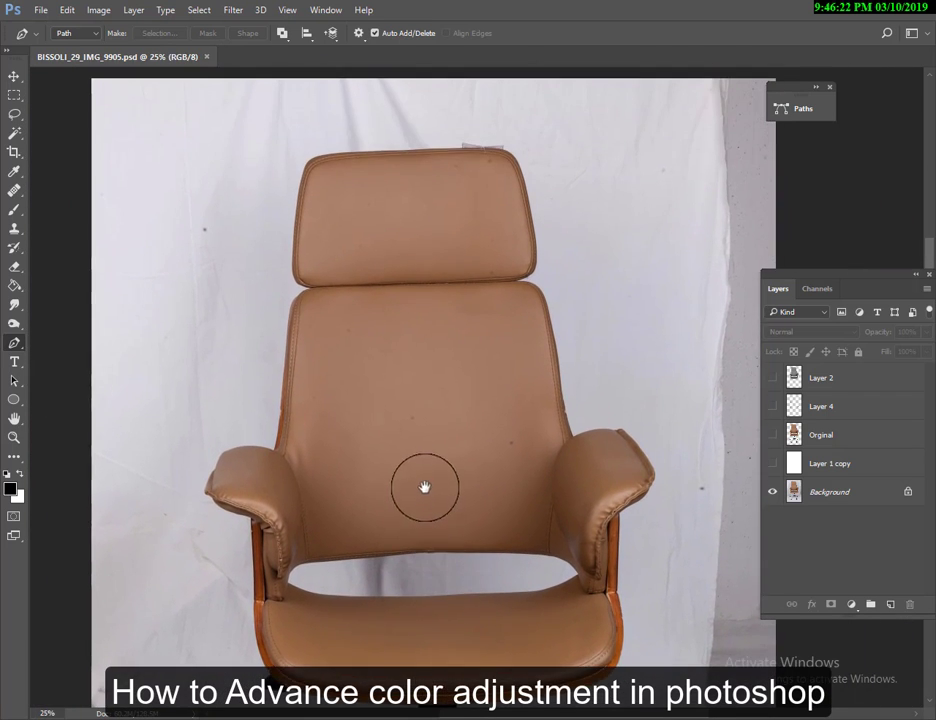
pyautogui.scroll(-3, 426, 470)
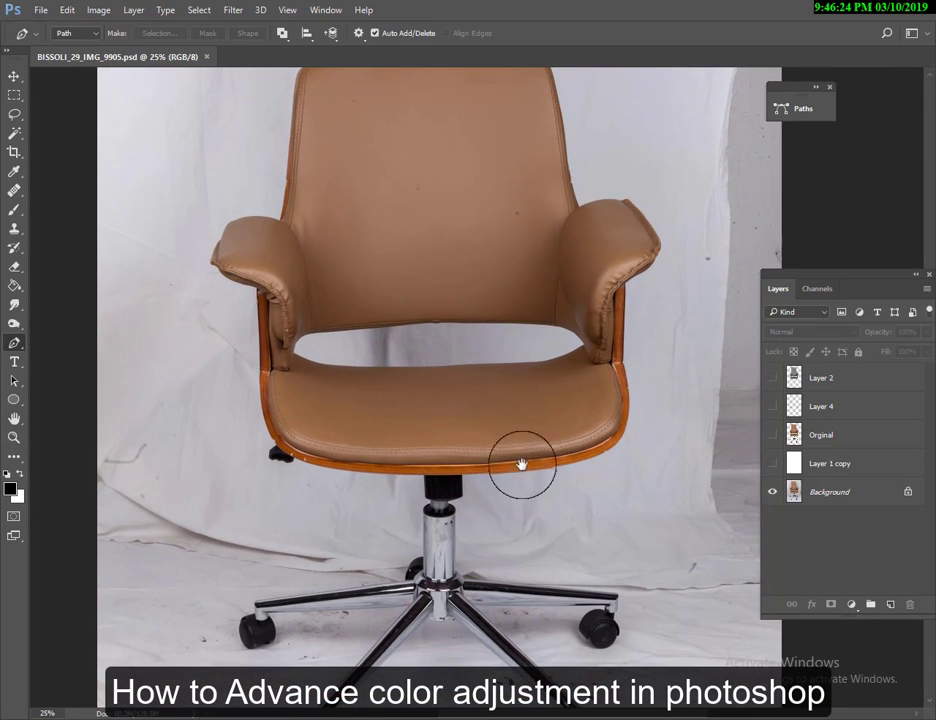
pyautogui.click(824, 433)
pyautogui.moveTo(781, 468)
pyautogui.mouseDown()
pyautogui.moveTo(772, 455)
pyautogui.moveTo(772, 377)
pyautogui.mouseUp()
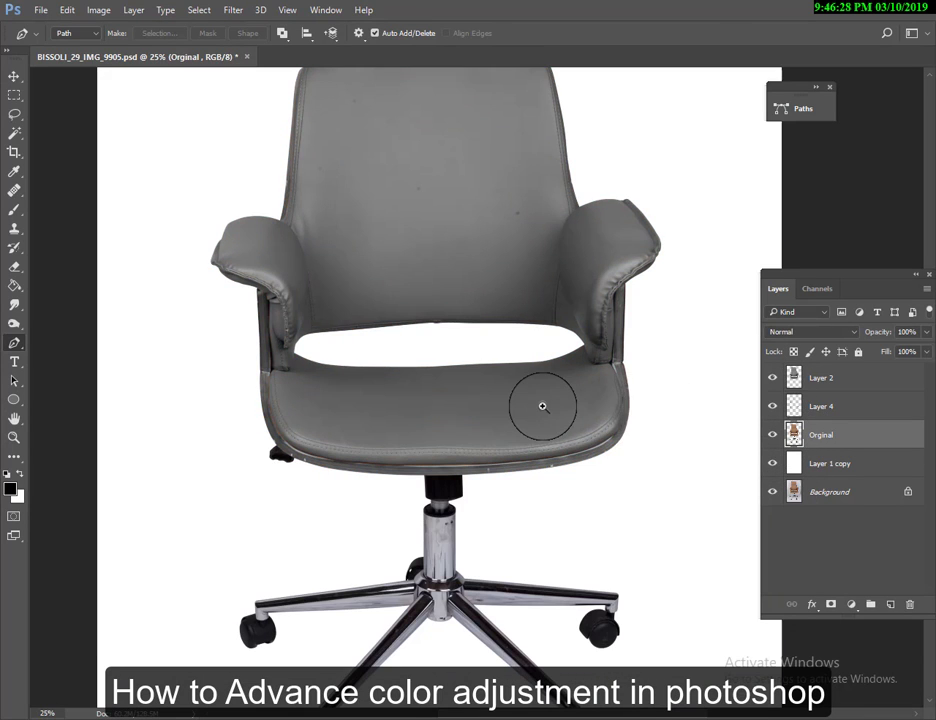
# Step: Fit the chair in view and compare against the original brown photo before restoring the grey chair
pyautogui.hotkey('ctrl', '-')
pyautogui.hotkey('ctrl', '-')
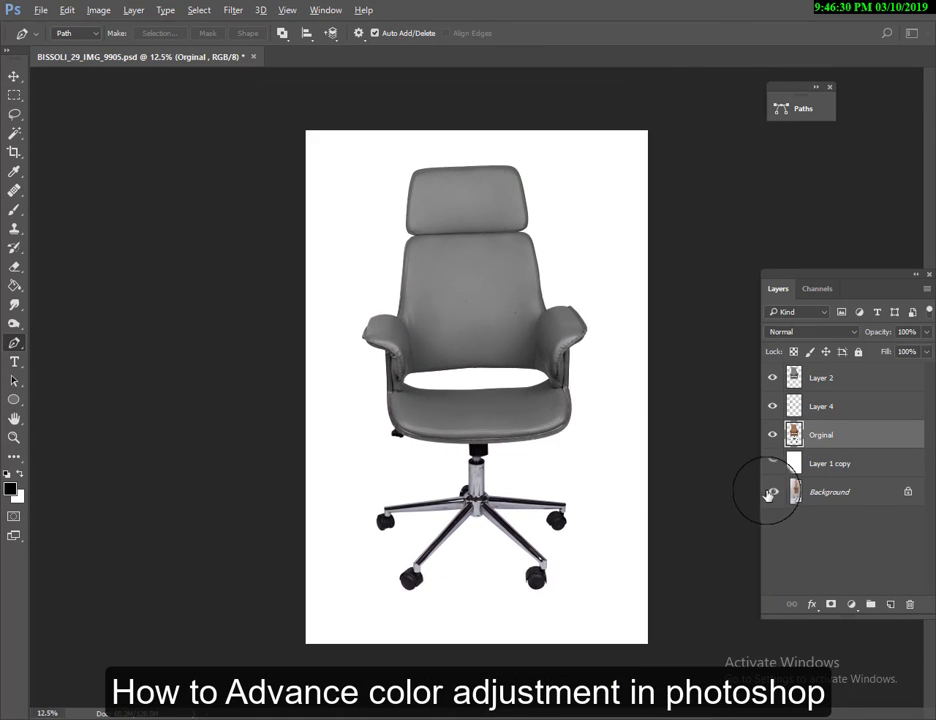
pyautogui.keyDown('alt'); pyautogui.click(772, 491); pyautogui.keyUp('alt')
pyautogui.keyDown('alt'); pyautogui.click(772, 491); pyautogui.keyUp('alt')
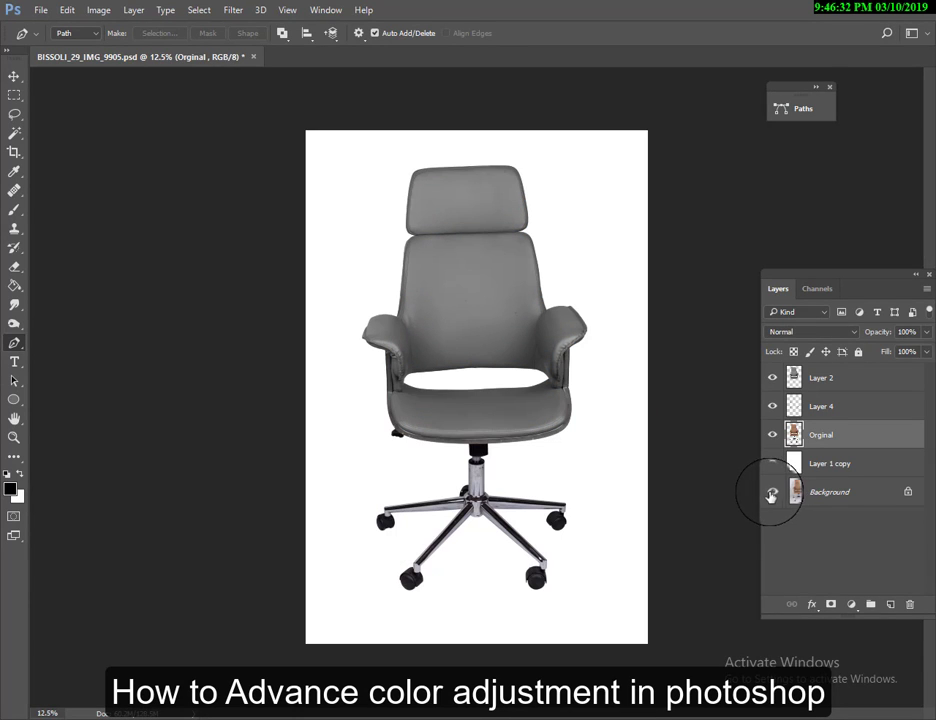
pyautogui.hotkey('ctrl', '+')
pyautogui.moveTo(560, 433); pyautogui.dragTo(488, 415)
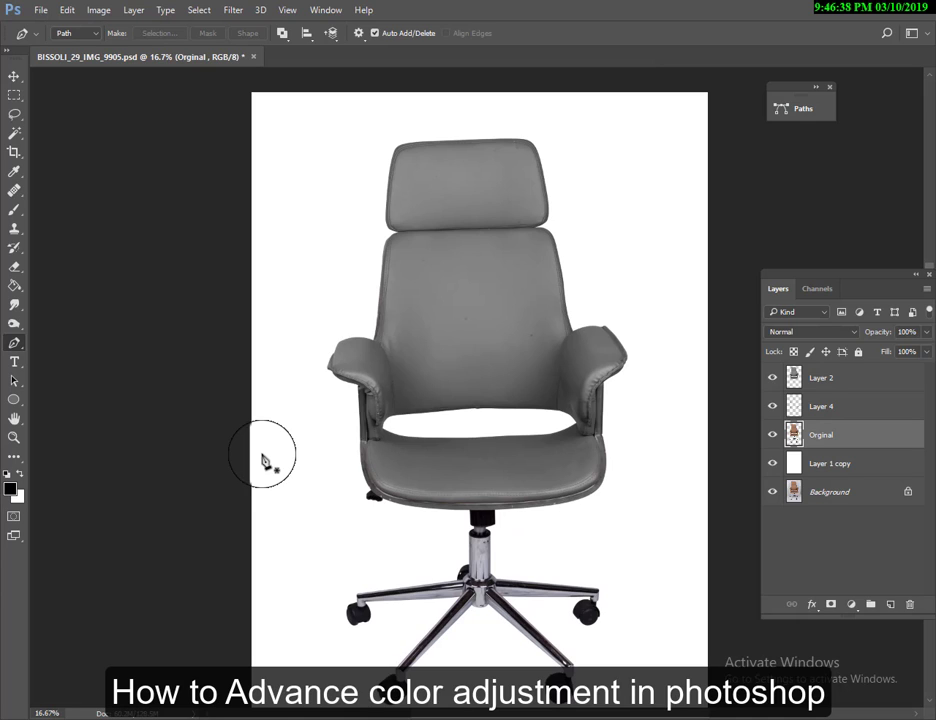
pyautogui.press('m')
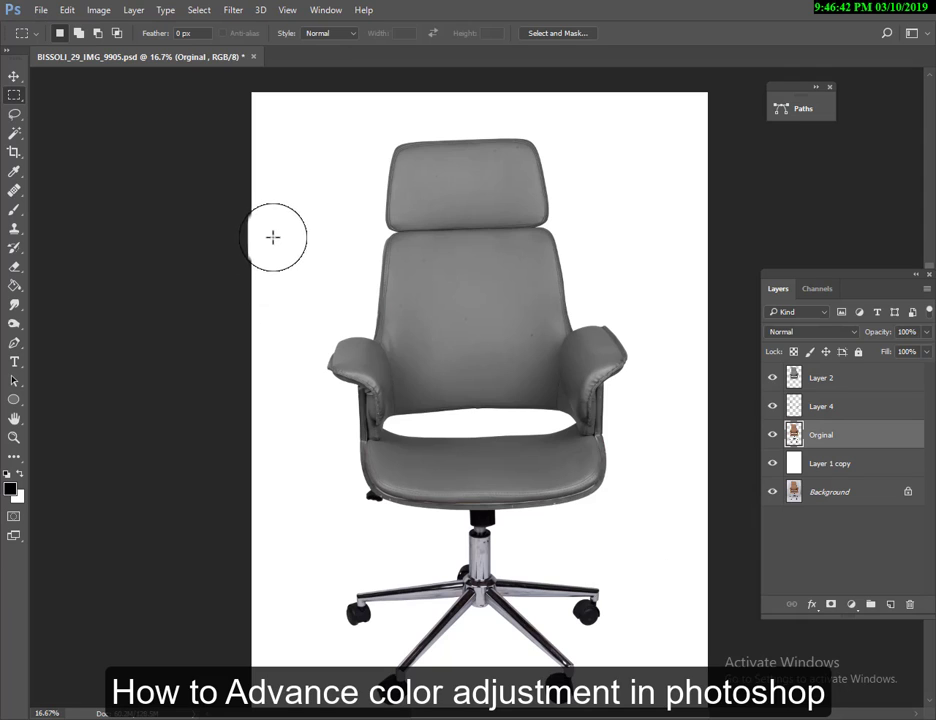
# Step: Mark a small square left of the chair and set the foreground colour to #006699
pyautogui.moveTo(270, 232); pyautogui.dragTo(307, 277)
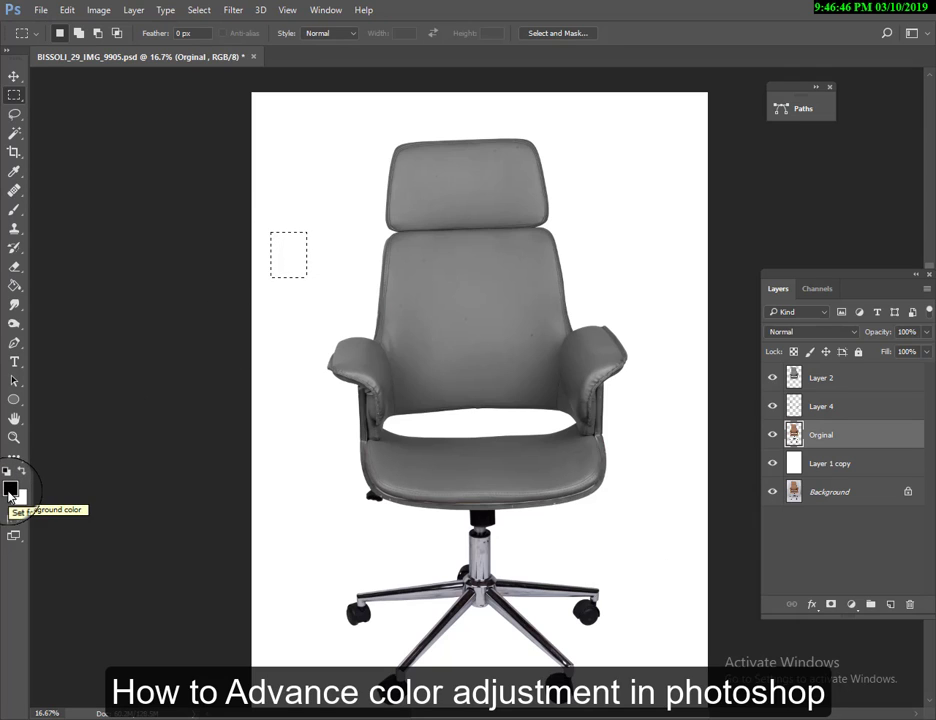
pyautogui.click(10, 492)
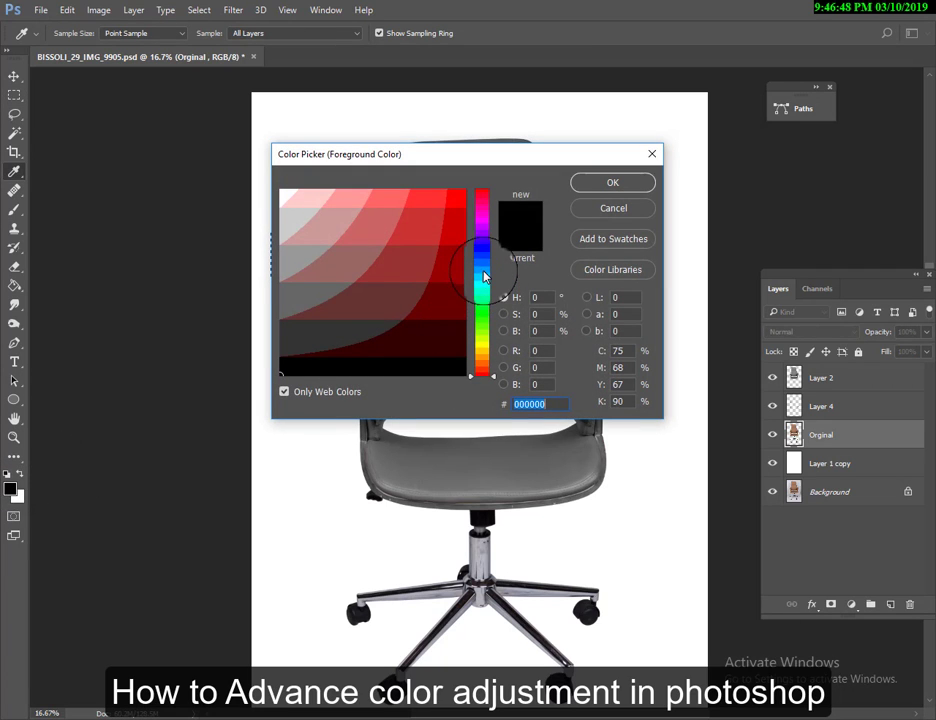
pyautogui.click(481, 270)
pyautogui.click(456, 250)
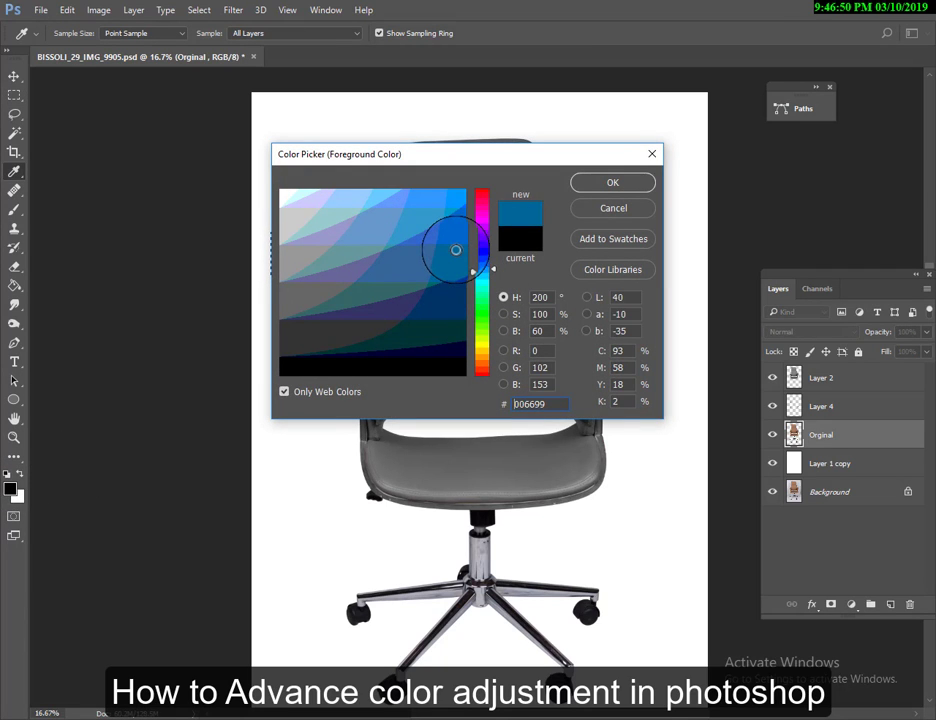
pyautogui.click(610, 182)
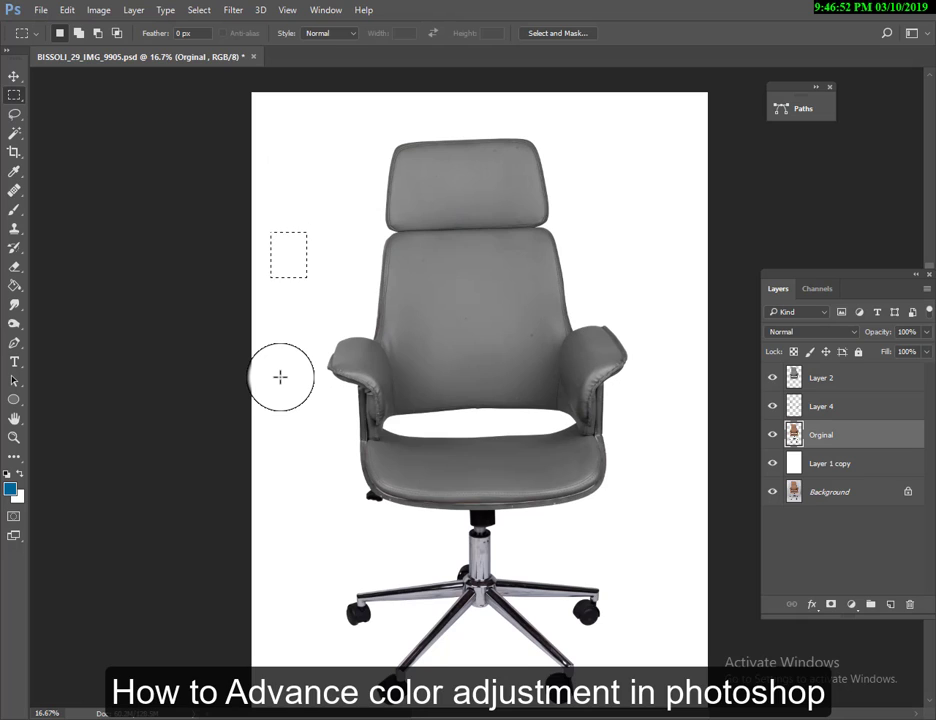
# Step: Fill the square with blue on a new Layer 5 and move it onto the backrest
pyautogui.hotkey('ctrl', 'shift', 'alt', 'n')
pyautogui.hotkey('alt', 'BackSpace')
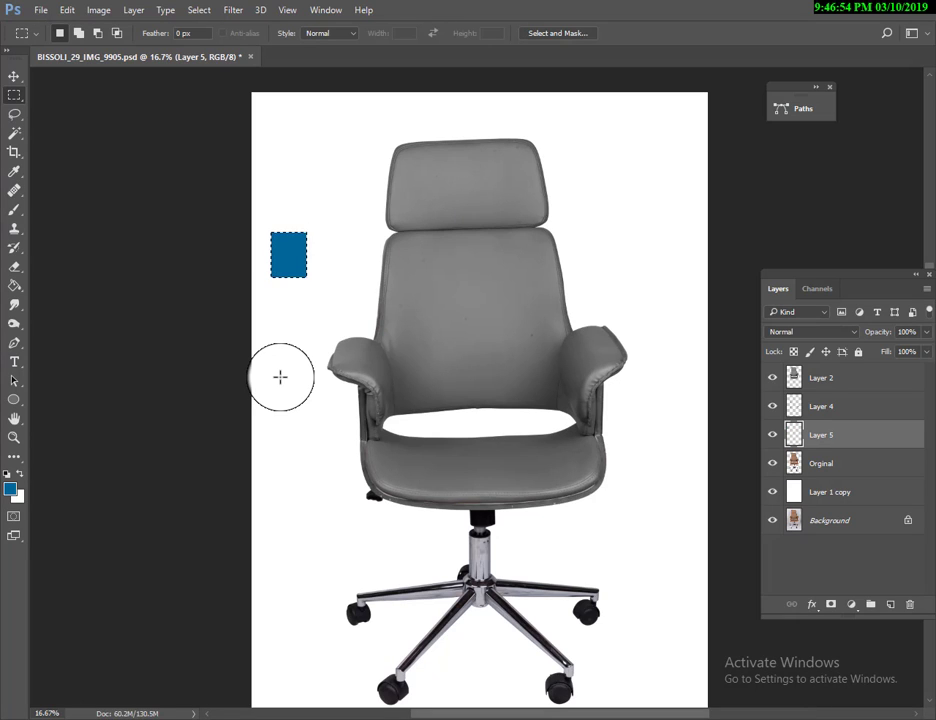
pyautogui.press('p')
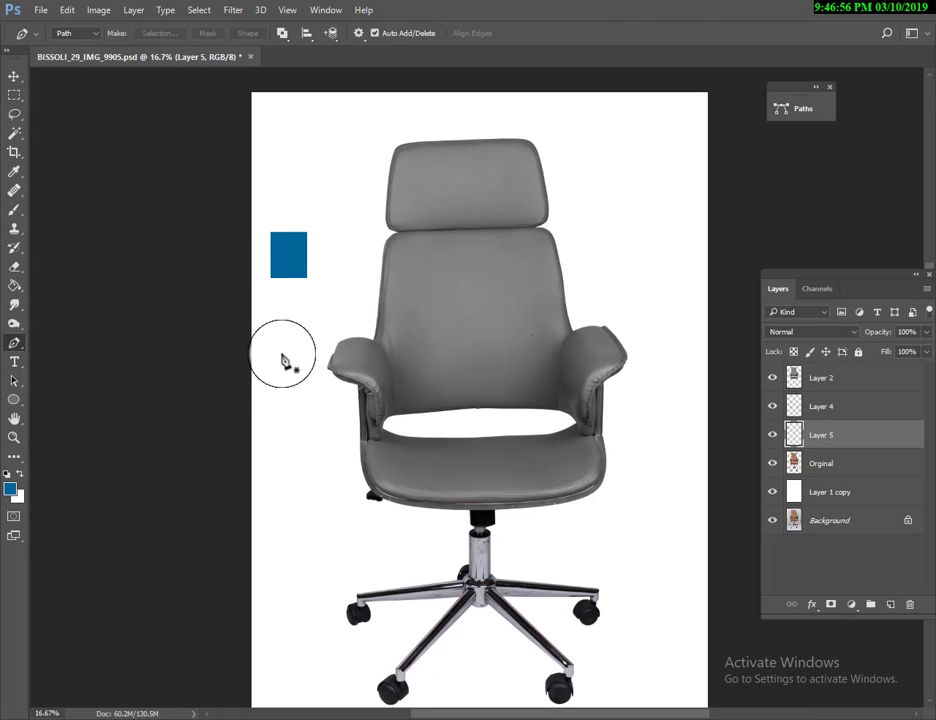
pyautogui.press('v')
pyautogui.moveTo(292, 262)
pyautogui.mouseDown()
pyautogui.moveTo(408, 294)
pyautogui.moveTo(424, 288)
pyautogui.mouseUp()
# Step: Bring the blue swatch layer to the top and add a Levels adjustment above Layer 2
pyautogui.hotkey('ctrl', 'shift', ']')
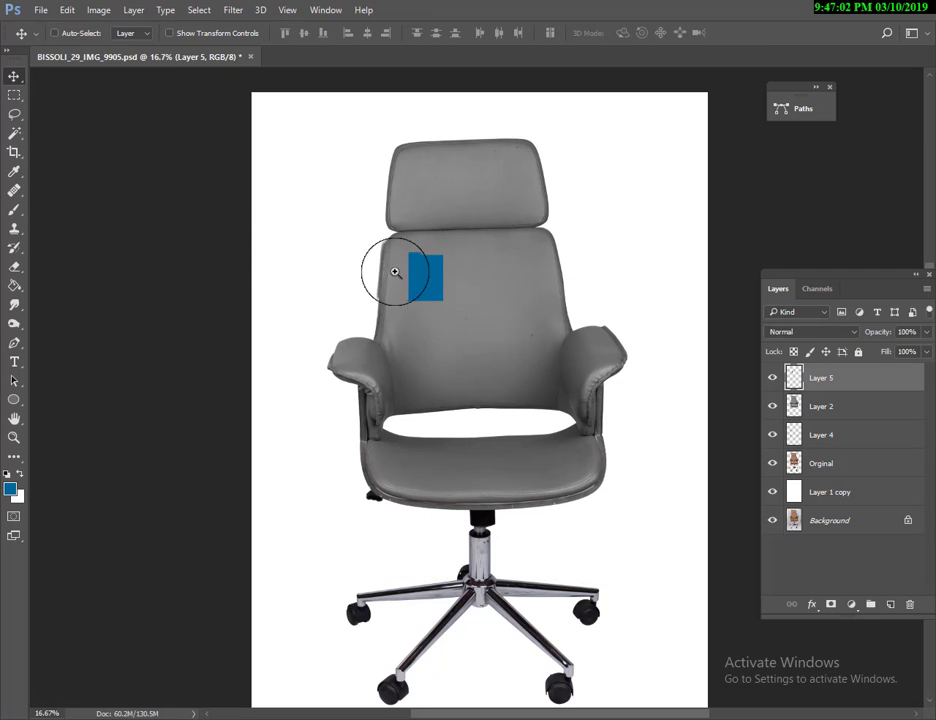
pyautogui.moveTo(373, 241)
pyautogui.mouseDown()
pyautogui.moveTo(495, 322)
pyautogui.moveTo(602, 363)
pyautogui.mouseUp()
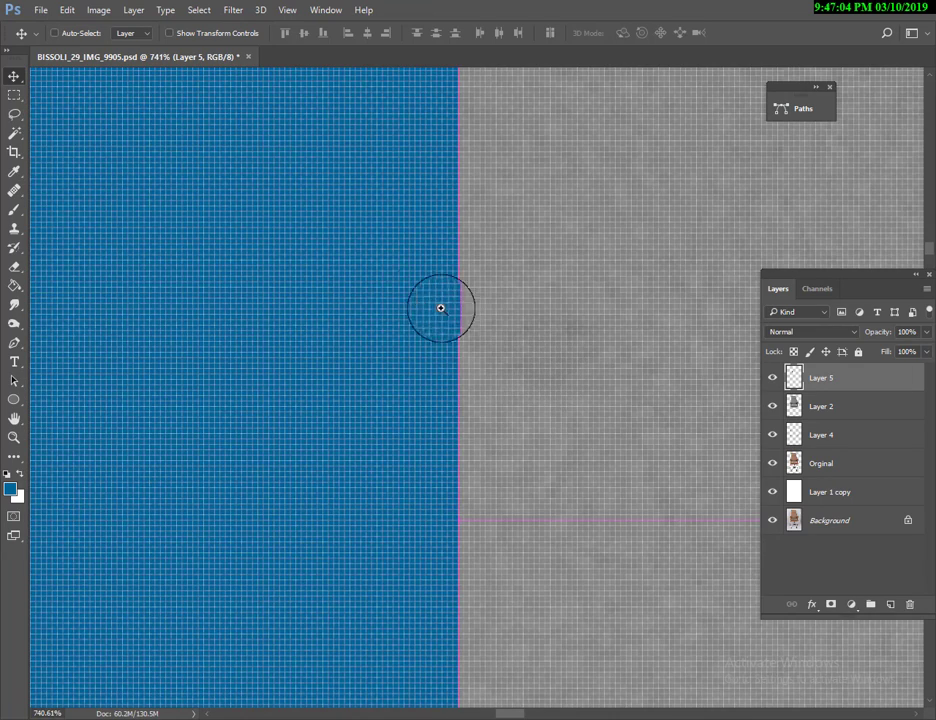
pyautogui.moveTo(392, 296); pyautogui.dragTo(520, 372)
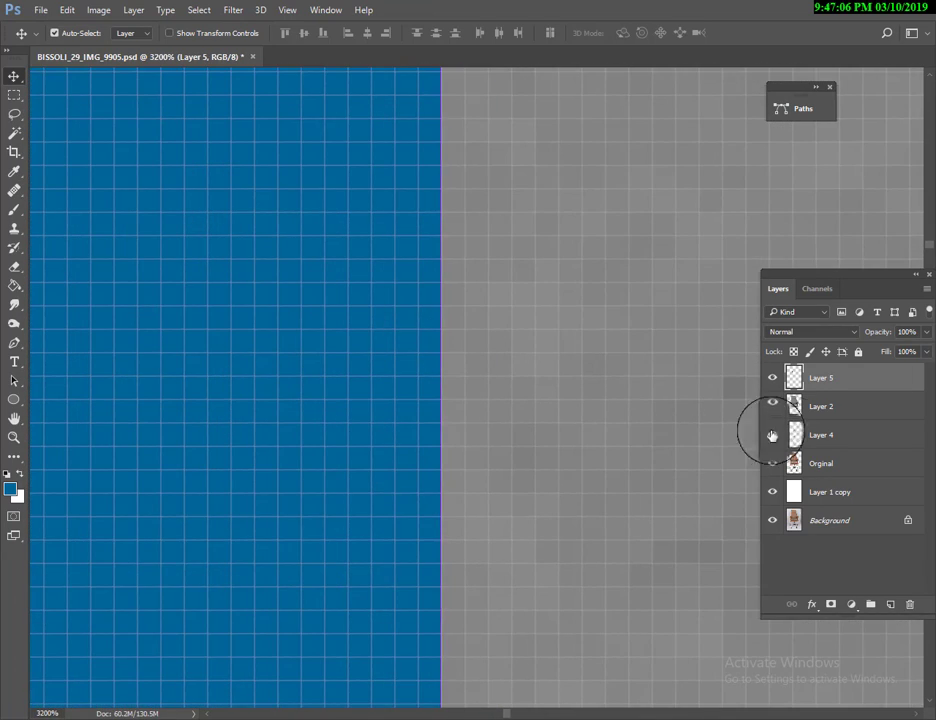
pyautogui.click(816, 414)
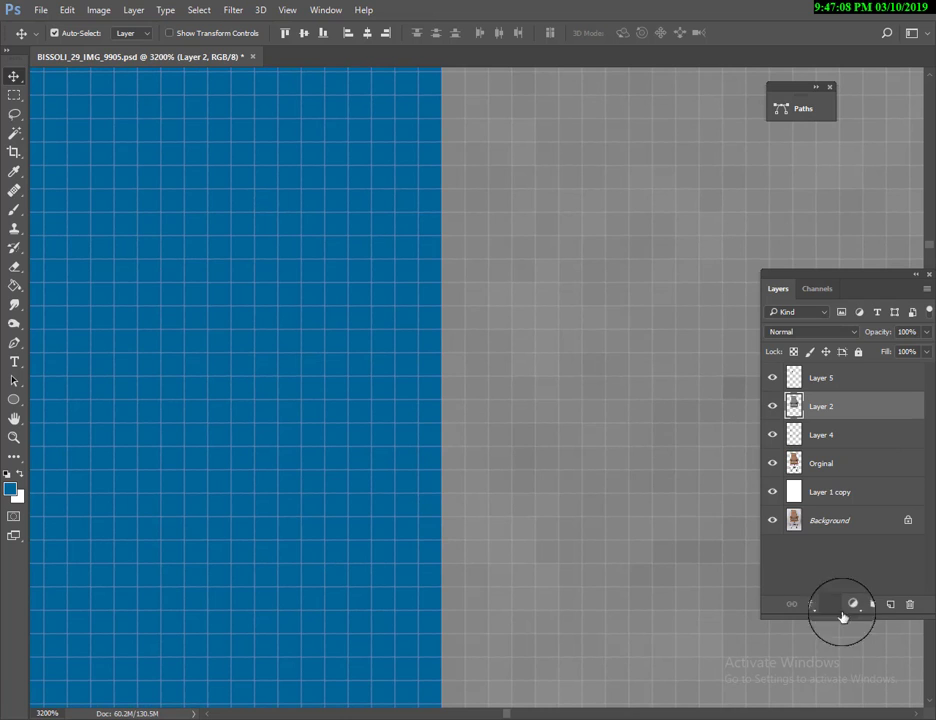
pyautogui.click(861, 605)
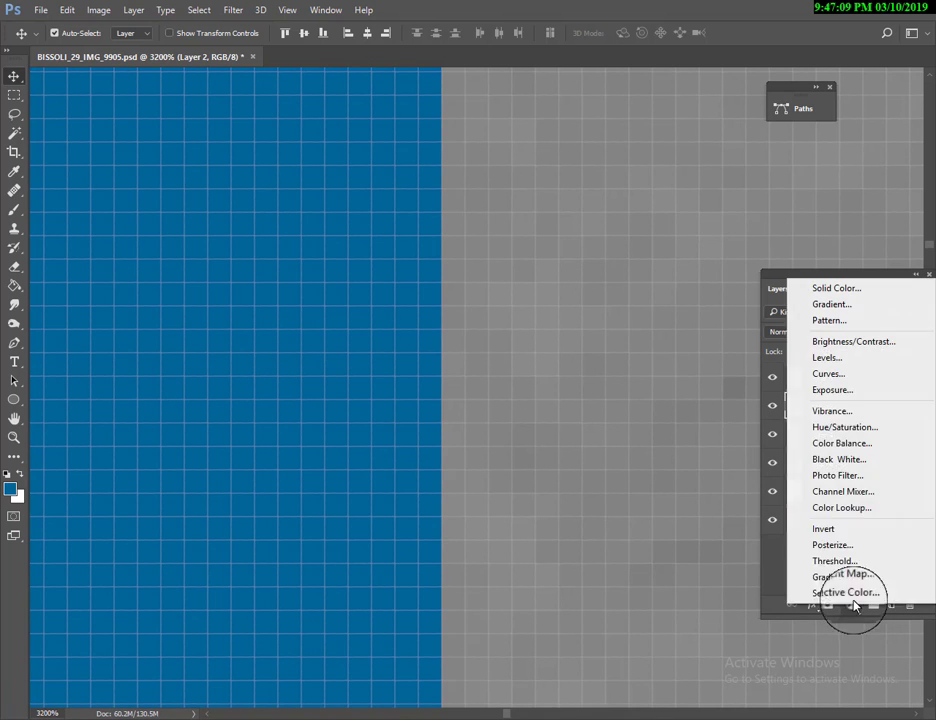
pyautogui.click(826, 357)
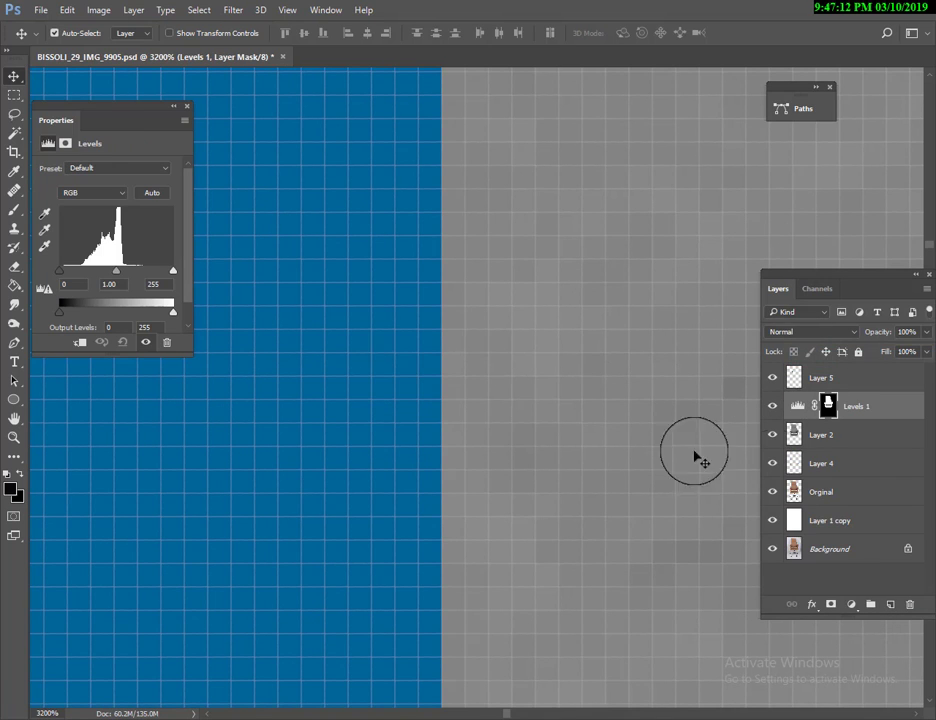
# Step: With Levels 1 selected, marquee a sample across the blue-grey backrest edge
pyautogui.click(818, 430)
pyautogui.click(800, 406)
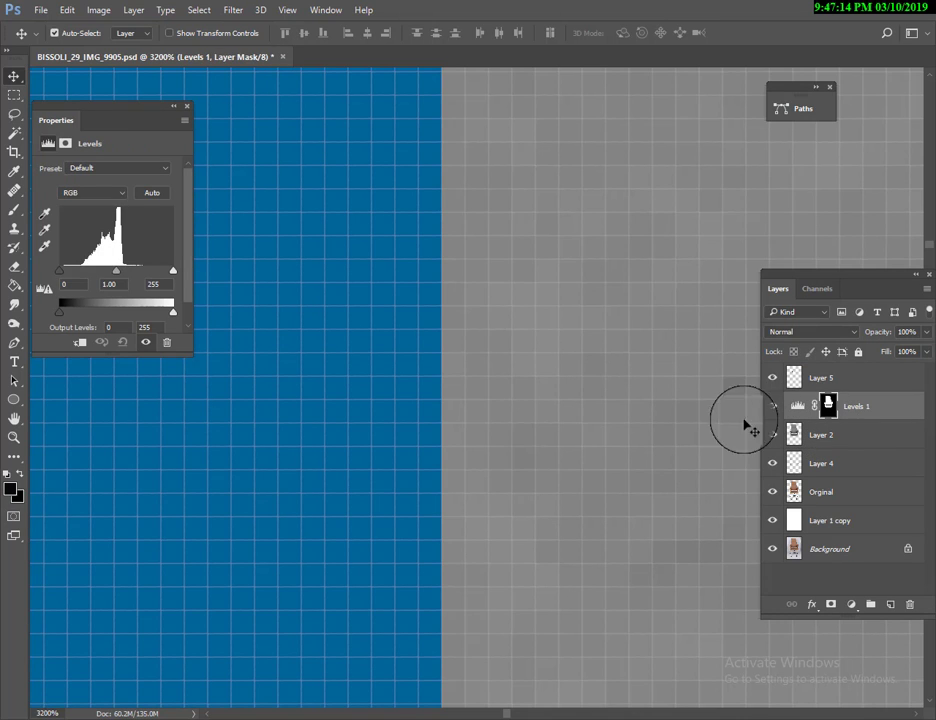
pyautogui.press('m')
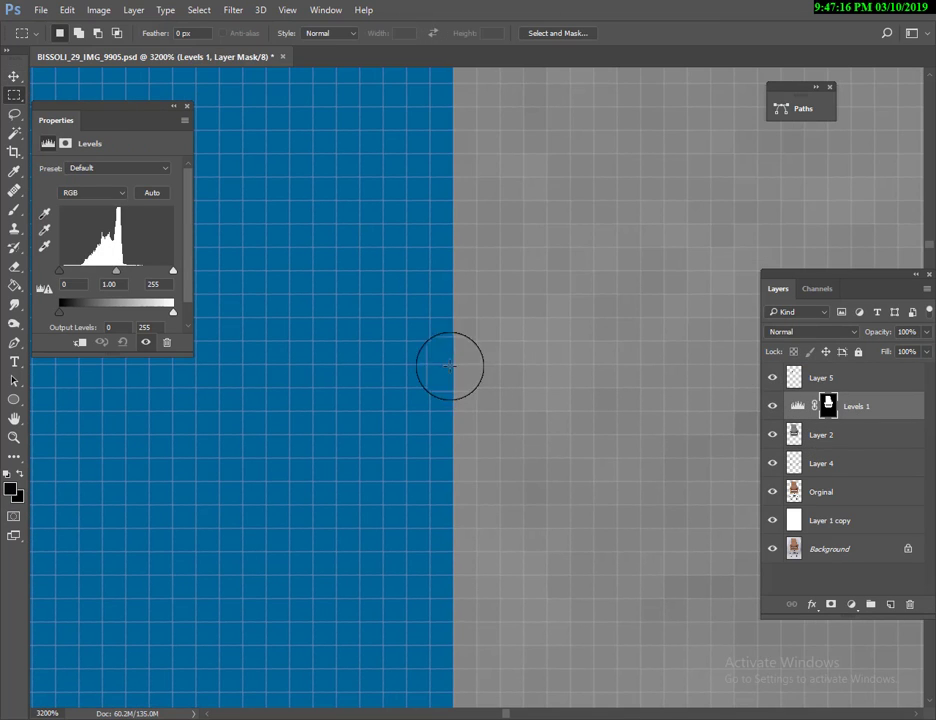
pyautogui.moveTo(439, 341)
pyautogui.mouseDown()
pyautogui.moveTo(452, 367)
pyautogui.moveTo(486, 368)
pyautogui.mouseUp()
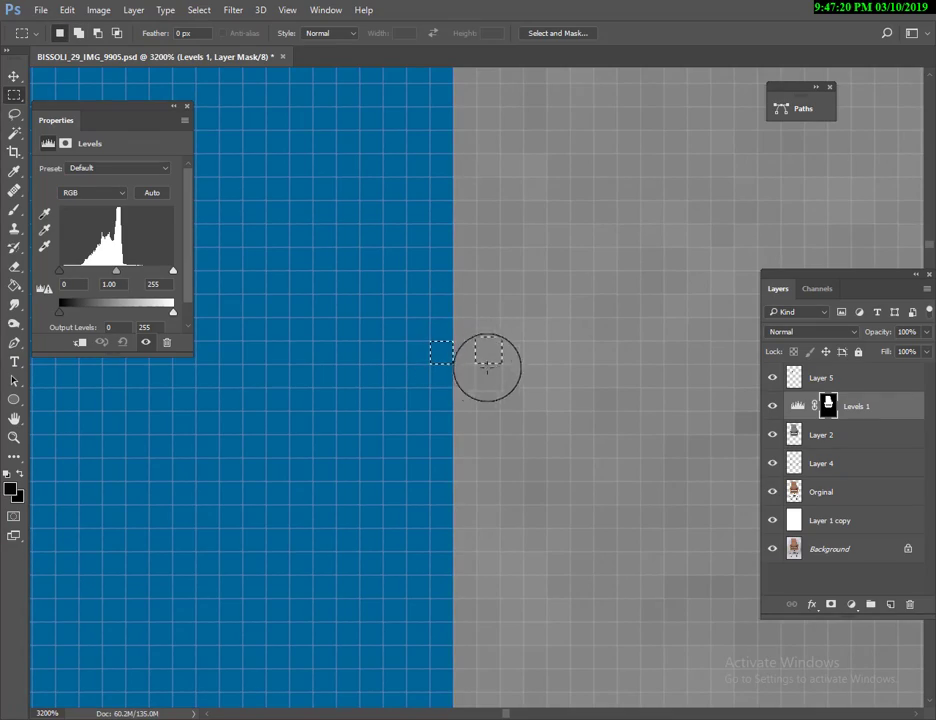
pyautogui.keyDown('alt'); pyautogui.click(475, 373); pyautogui.keyUp('alt')
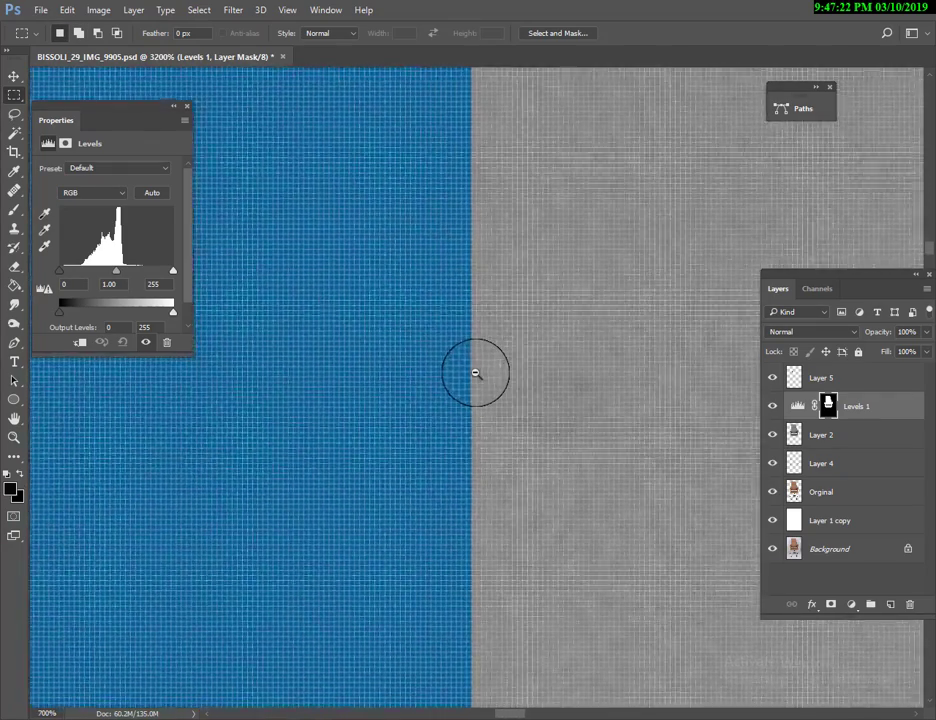
pyautogui.keyDown('alt'); pyautogui.click(475, 373); pyautogui.keyUp('alt')
pyautogui.moveTo(633, 282); pyautogui.dragTo(720, 334)
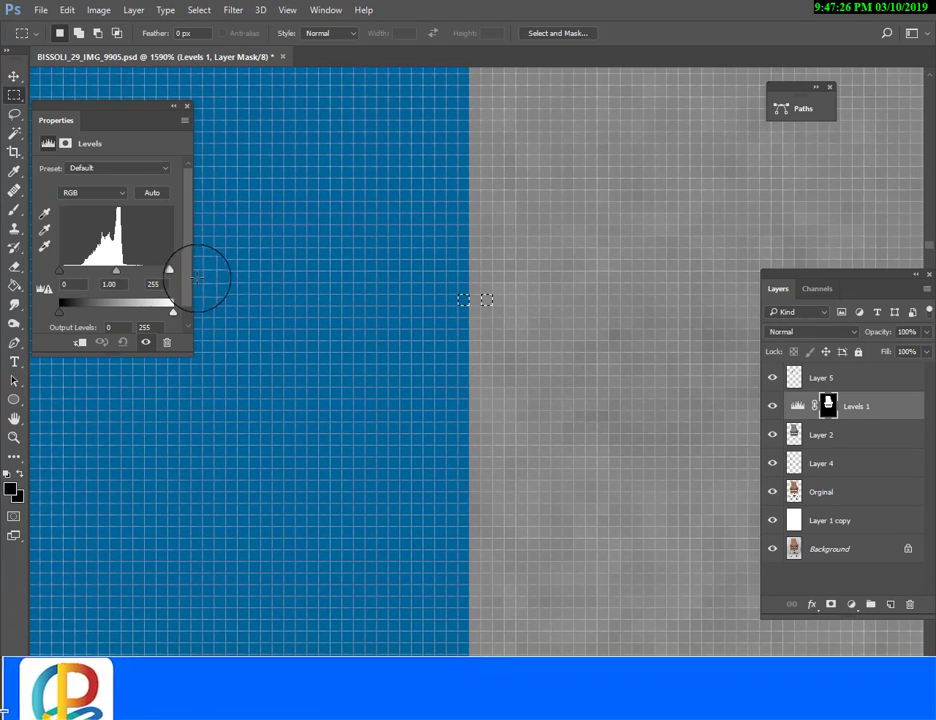
# Step: Show the Histogram panel and position it clear of the Levels settings
pyautogui.click(326, 10)
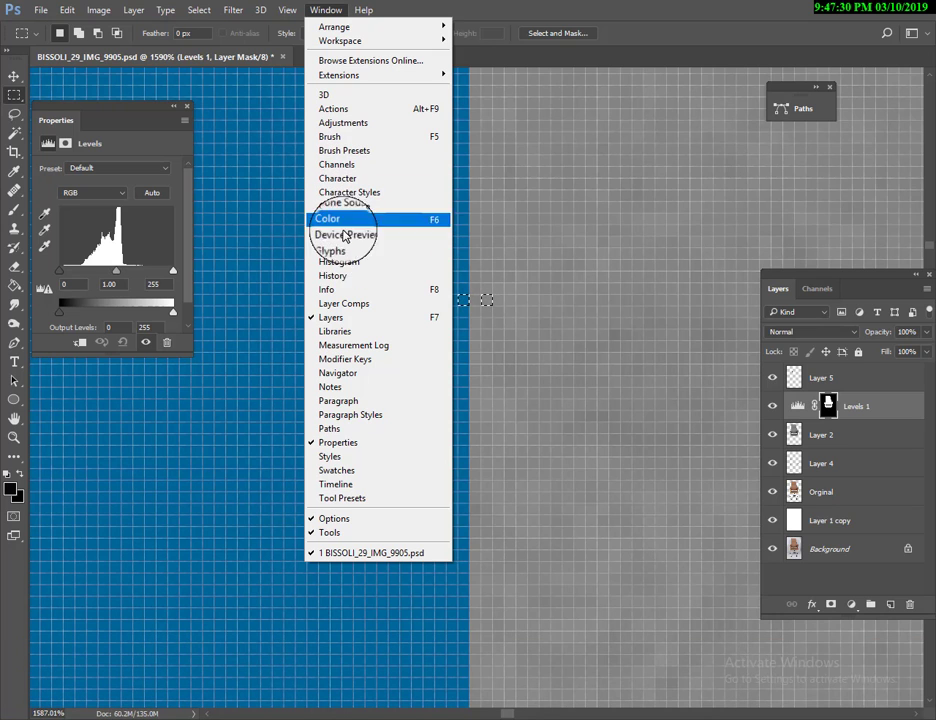
pyautogui.click(330, 259)
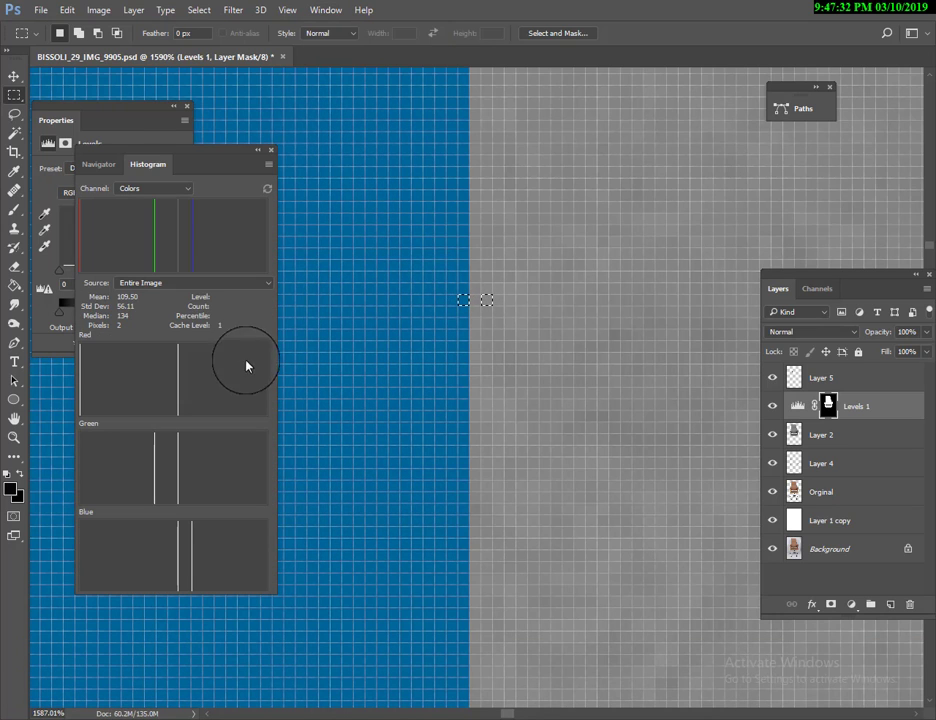
pyautogui.moveTo(199, 157)
pyautogui.mouseDown()
pyautogui.moveTo(251, 230)
pyautogui.moveTo(207, 259)
pyautogui.mouseUp()
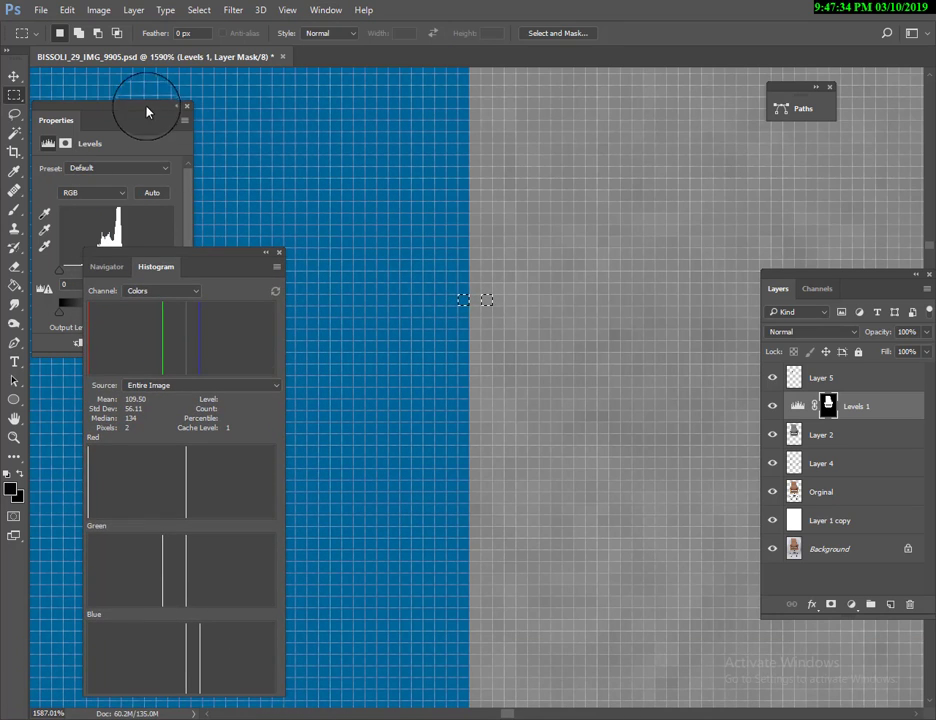
pyautogui.moveTo(144, 110)
pyautogui.mouseDown()
pyautogui.moveTo(398, 130)
pyautogui.moveTo(374, 108)
pyautogui.moveTo(388, 115)
pyautogui.mouseUp()
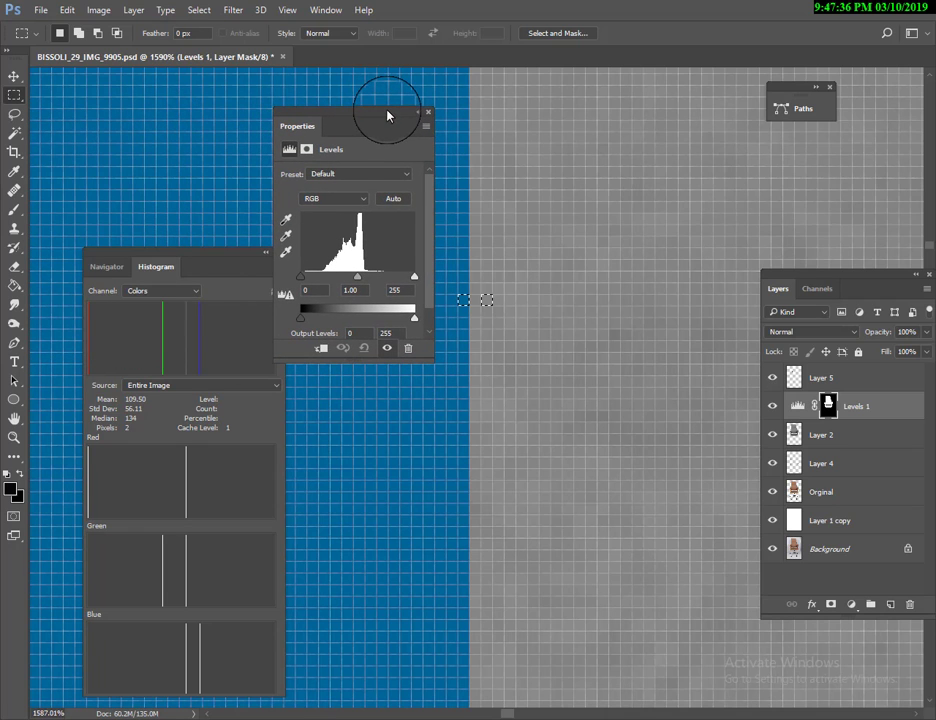
pyautogui.moveTo(220, 260); pyautogui.dragTo(157, 160)
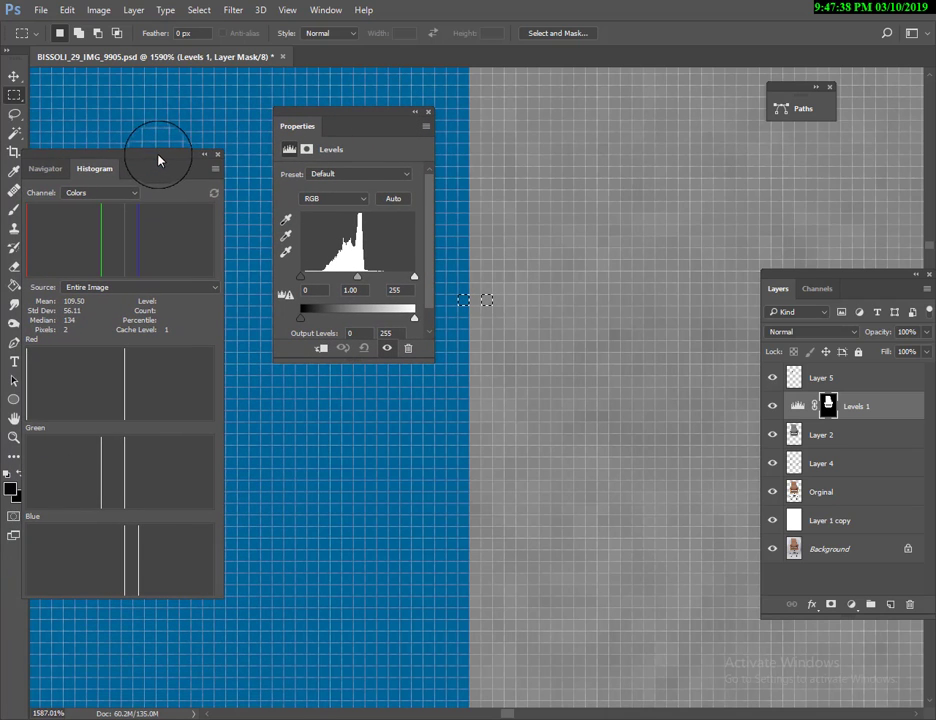
# Step: Lower the Levels 1 Red channel midtone to 0.12
pyautogui.click(335, 198)
pyautogui.click(315, 218)
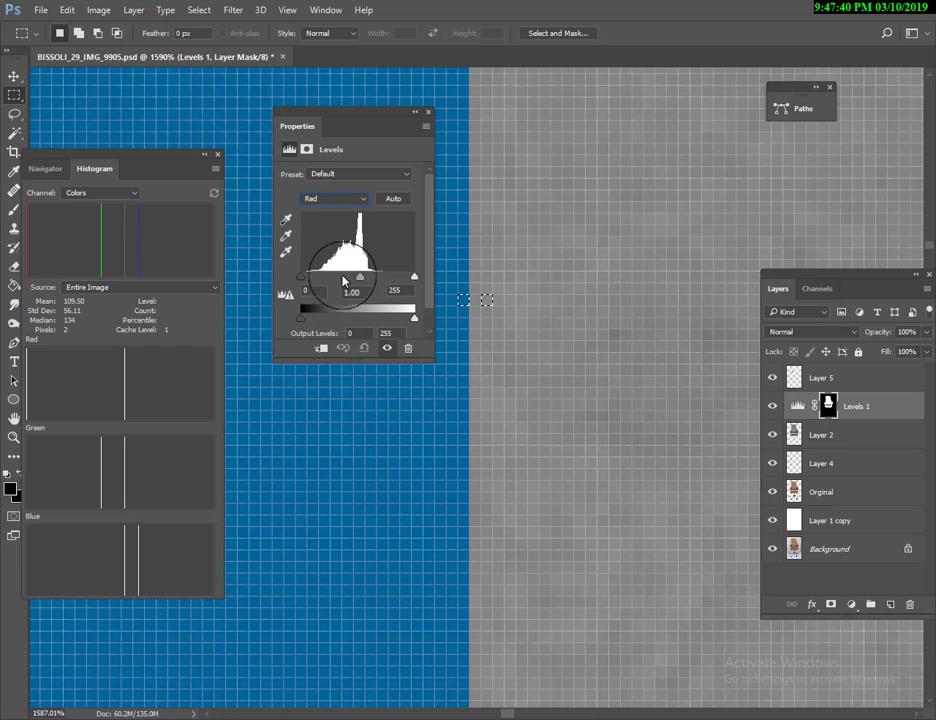
pyautogui.click(350, 290)
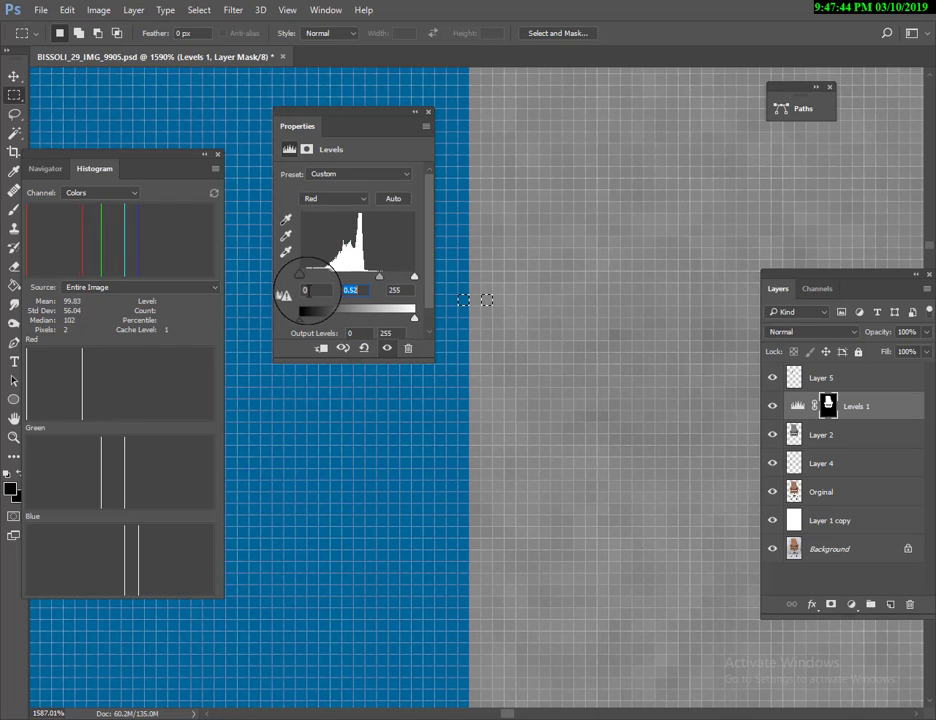
pyautogui.press('Down')
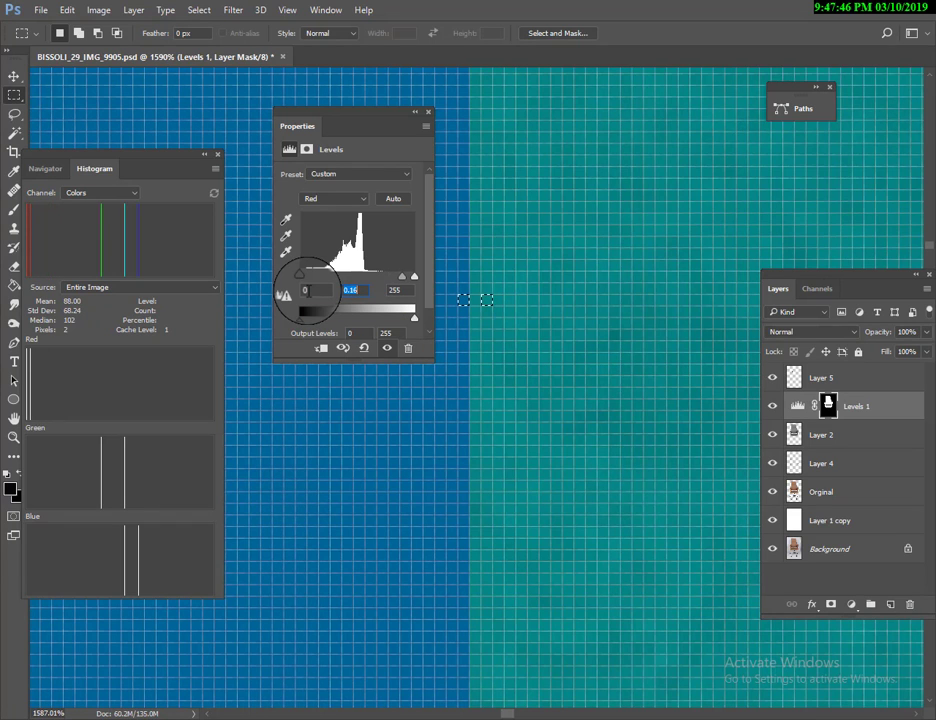
pyautogui.press('Down')
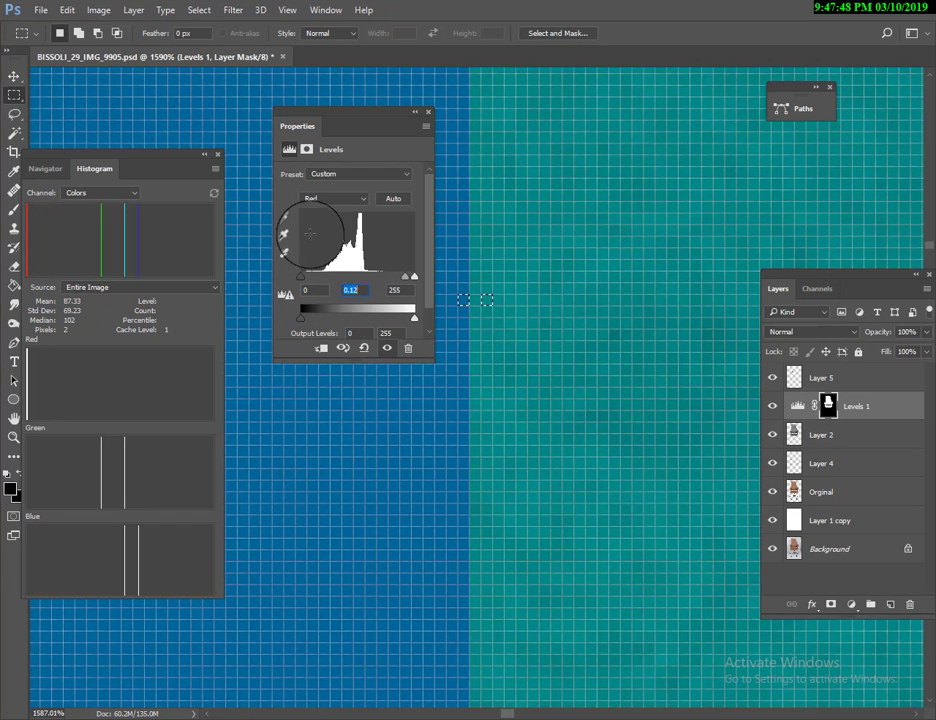
# Step: Lower the Green midtone to 0.7 and move on to the Blue channel midtone
pyautogui.click(333, 198)
pyautogui.click(325, 232)
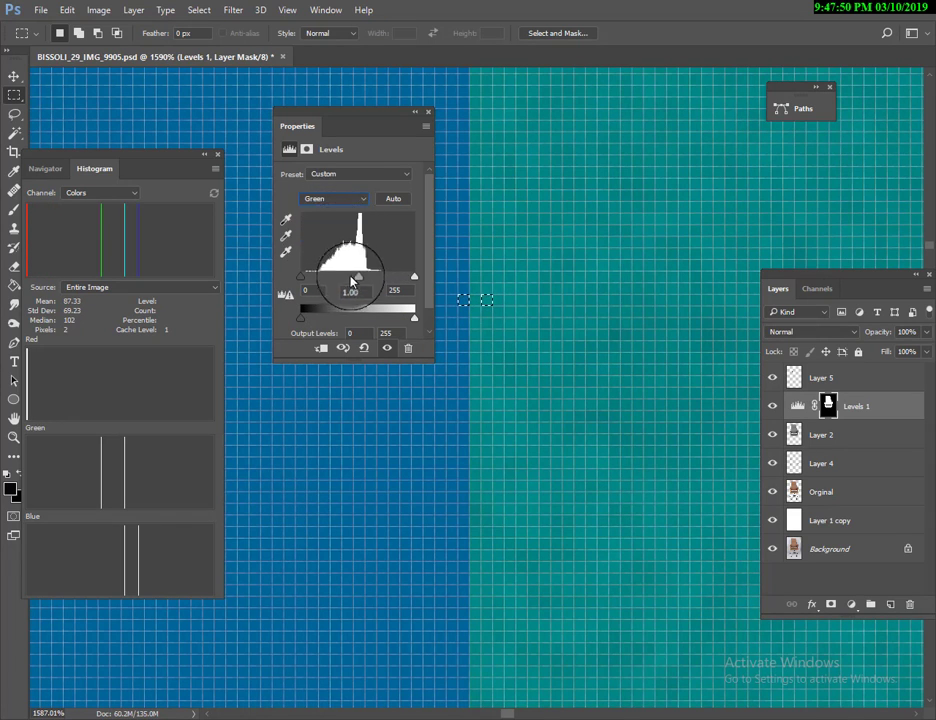
pyautogui.press('Down')
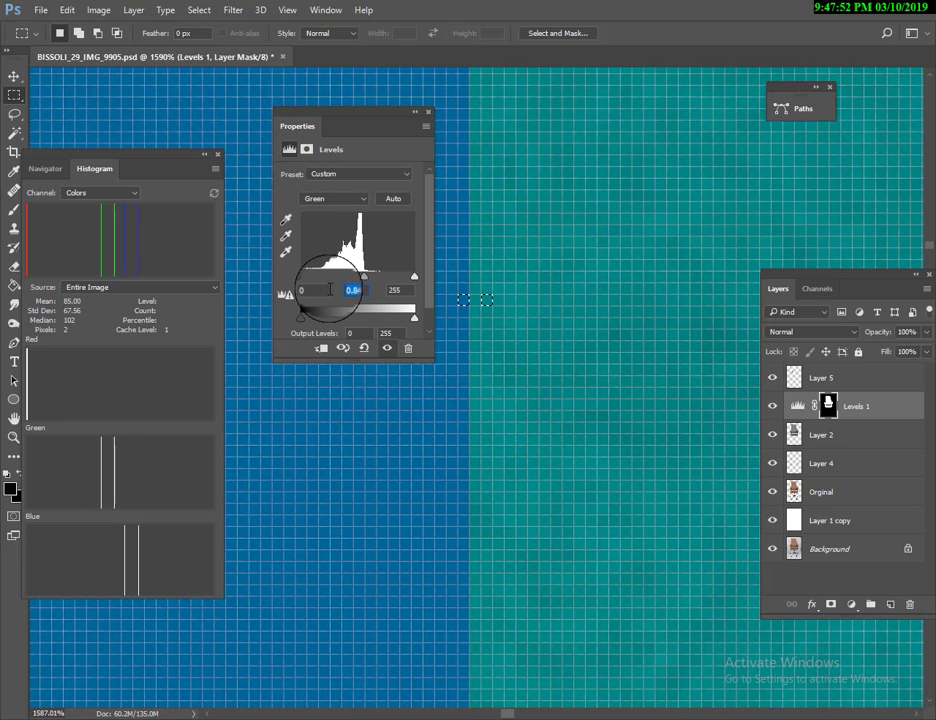
pyautogui.press('Down')
pyautogui.press('Down')
pyautogui.press('Down')
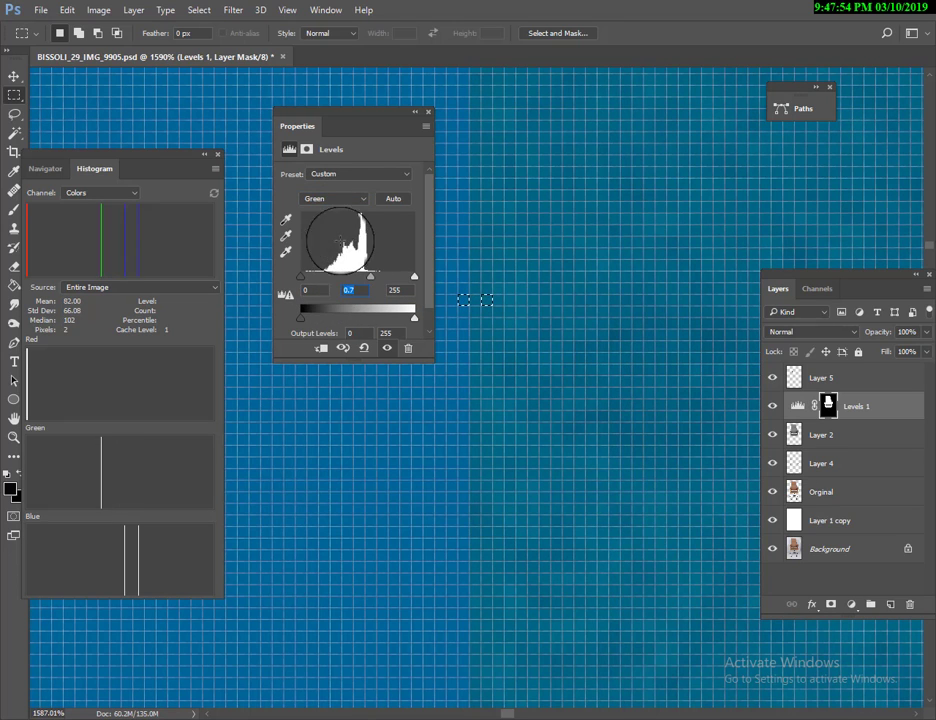
pyautogui.click(345, 199)
pyautogui.click(340, 239)
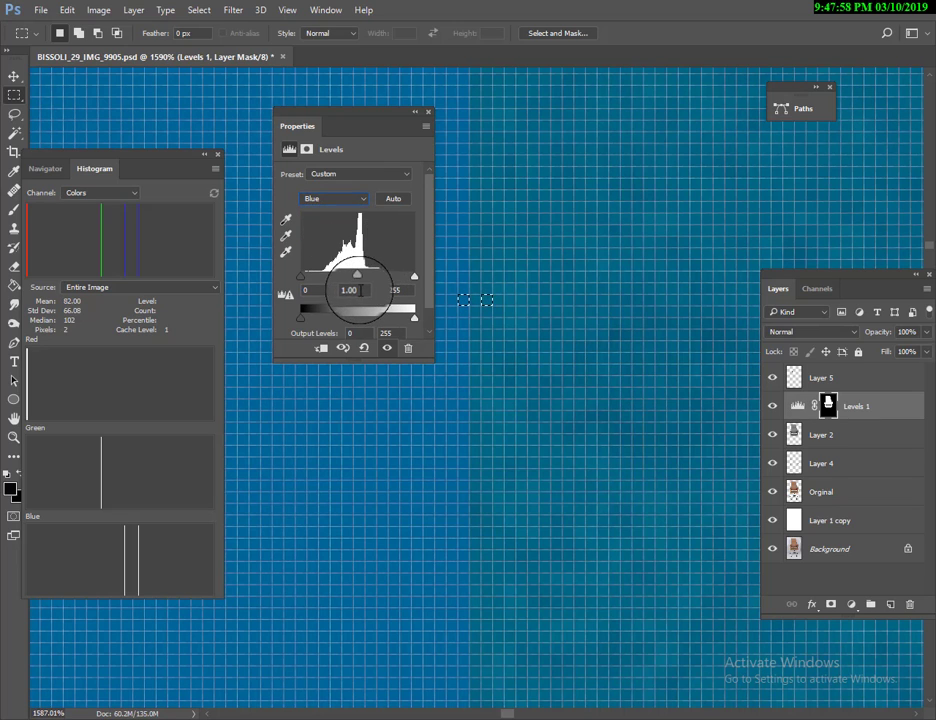
pyautogui.click(340, 290)
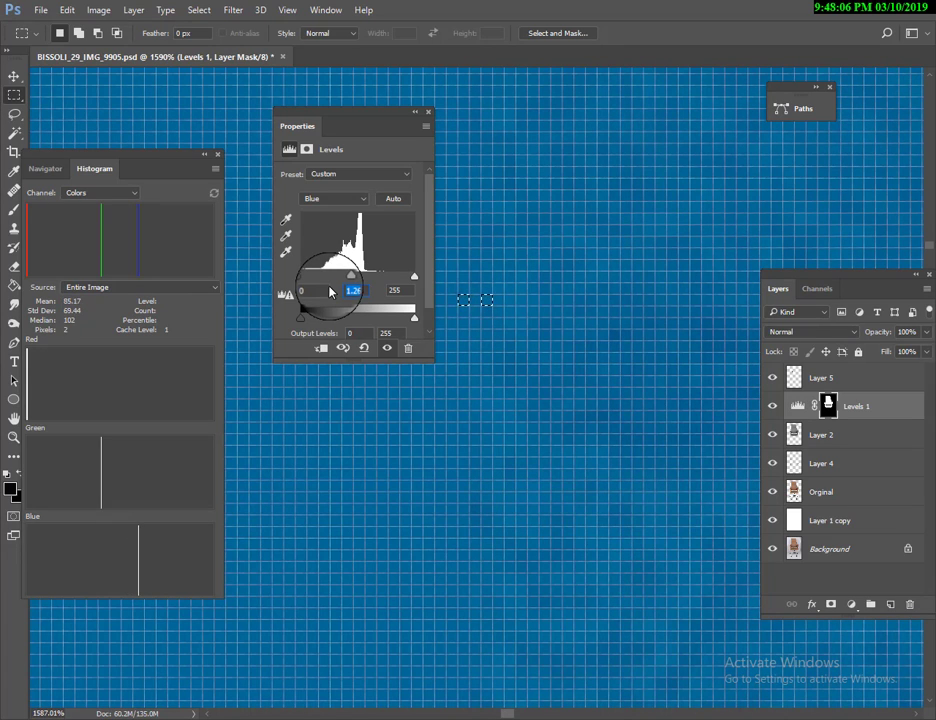
# Step: Fit the chair on screen, move the Levels panel aside, and zoom in on the blue backrest
pyautogui.hotkey('ctrl', '0')
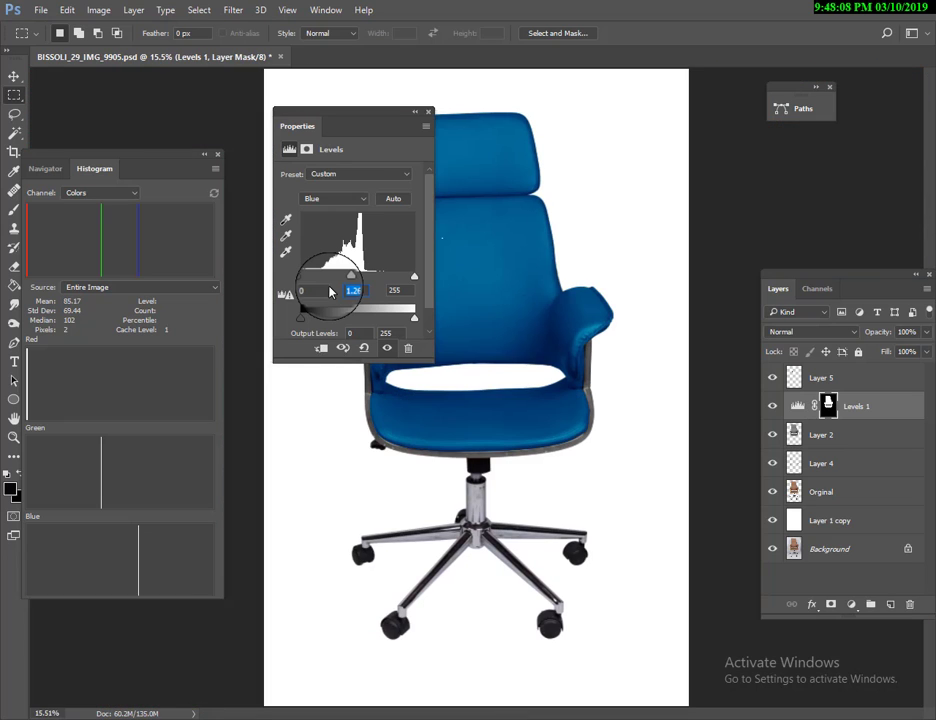
pyautogui.moveTo(372, 128); pyautogui.dragTo(708, 110)
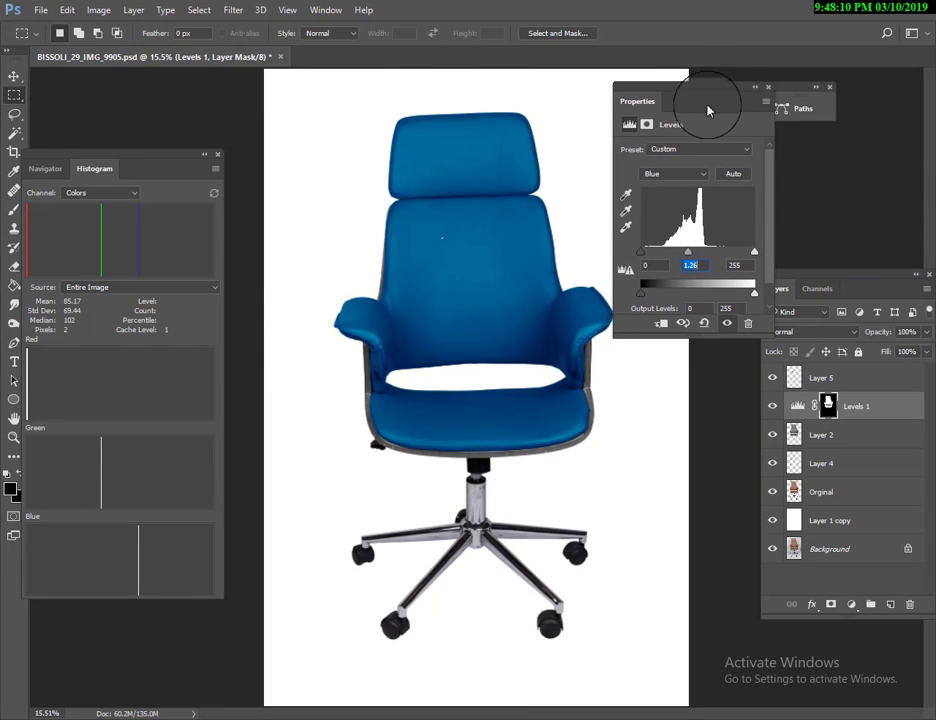
pyautogui.moveTo(378, 224); pyautogui.dragTo(512, 299)
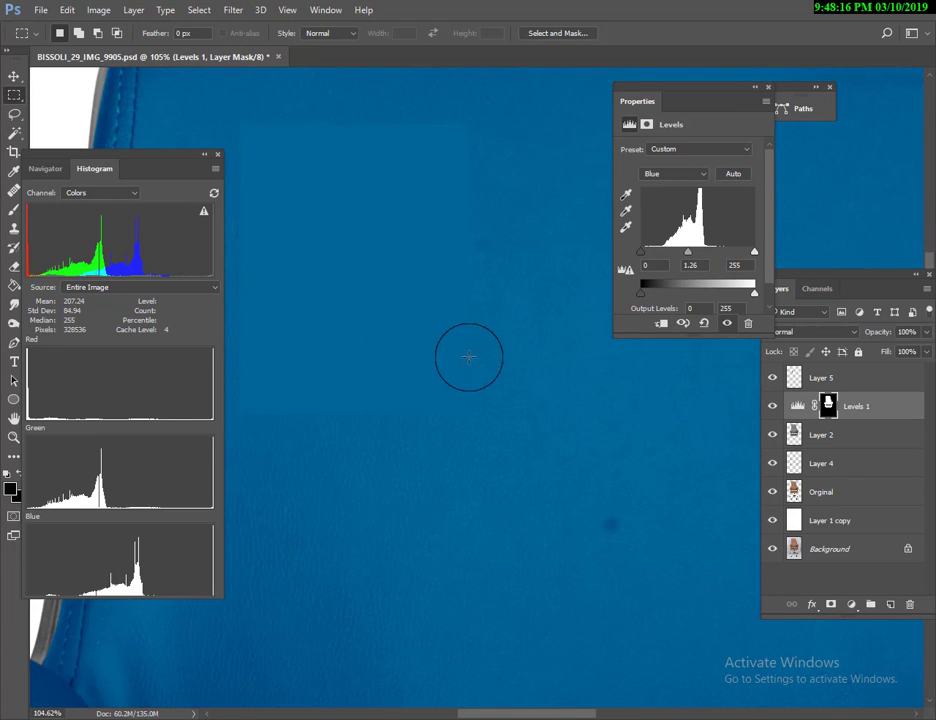
pyautogui.scroll(-2, 455, 369)
pyautogui.scroll(-2, 455, 369)
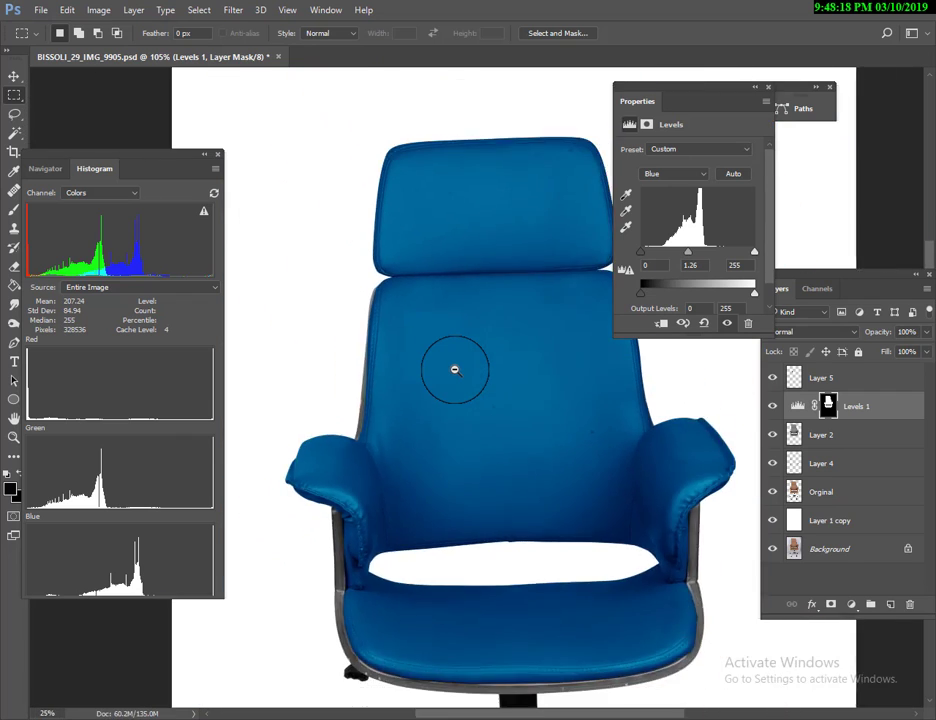
pyautogui.scroll(-1, 455, 369)
pyautogui.moveTo(477, 435); pyautogui.dragTo(484, 320)
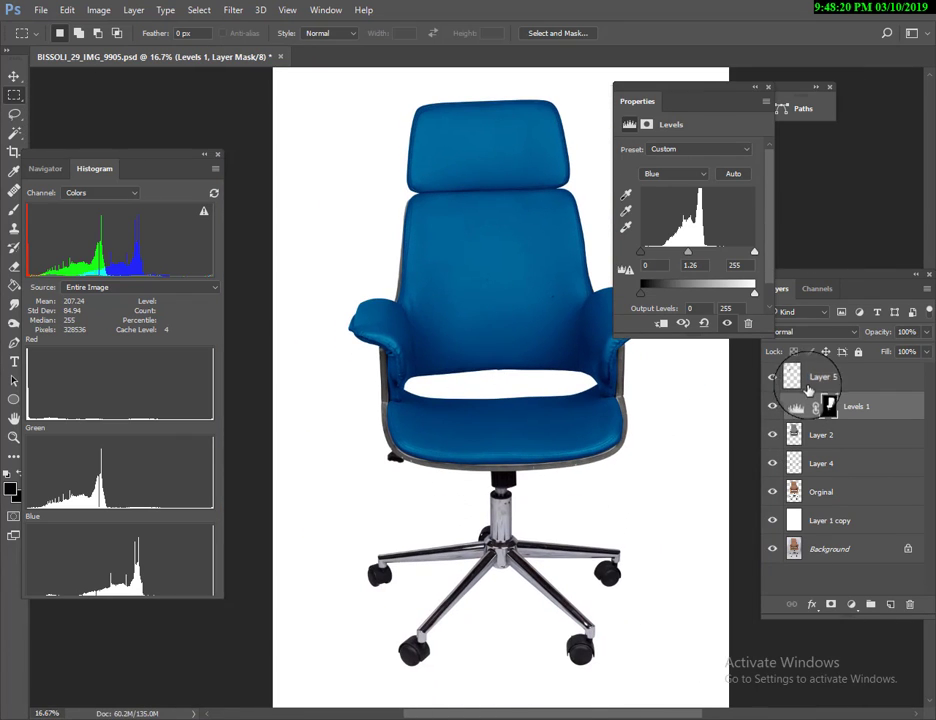
pyautogui.click(790, 378)
# Step: Fill a small rectangle over the chair back with red #cc0033 and deselect
pyautogui.keyDown('alt'); pyautogui.click(450, 370); pyautogui.keyUp('alt')
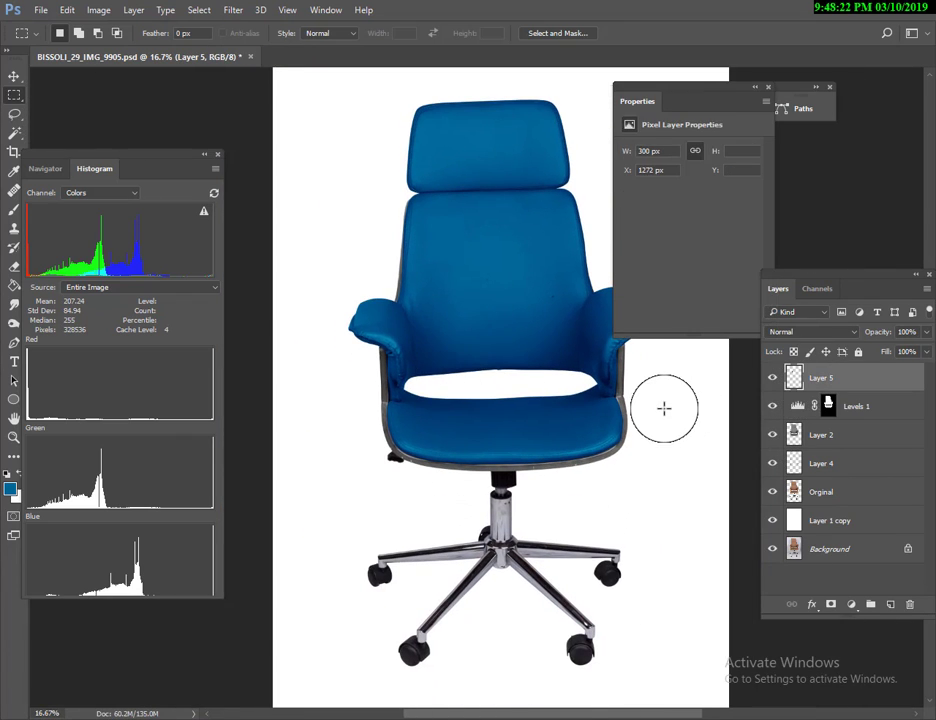
pyautogui.keyDown('ctrl'); pyautogui.click(794, 377); pyautogui.keyUp('ctrl')
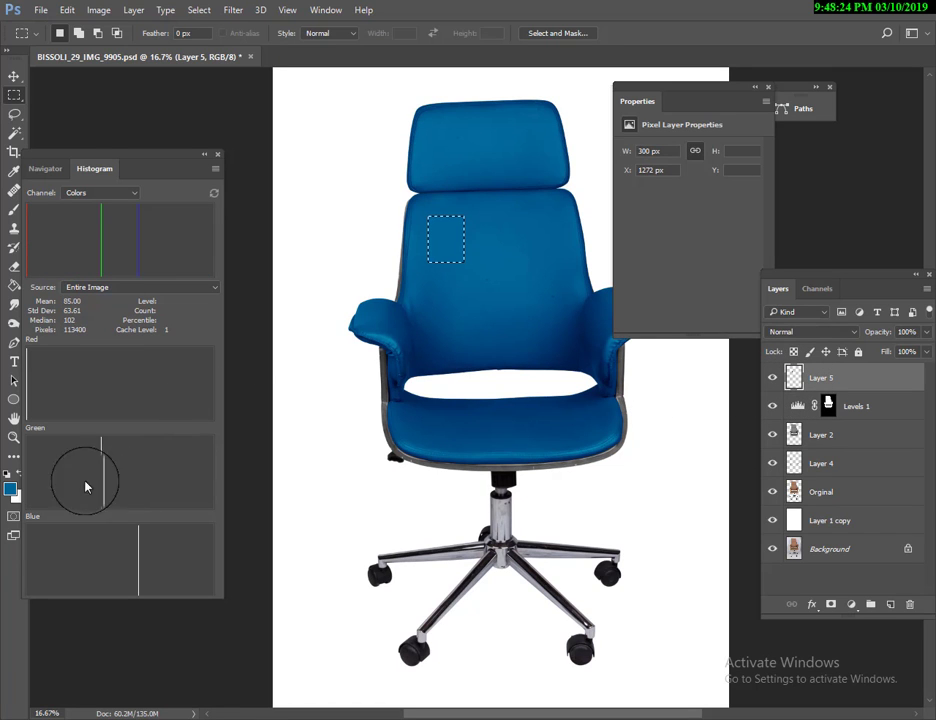
pyautogui.click(11, 489)
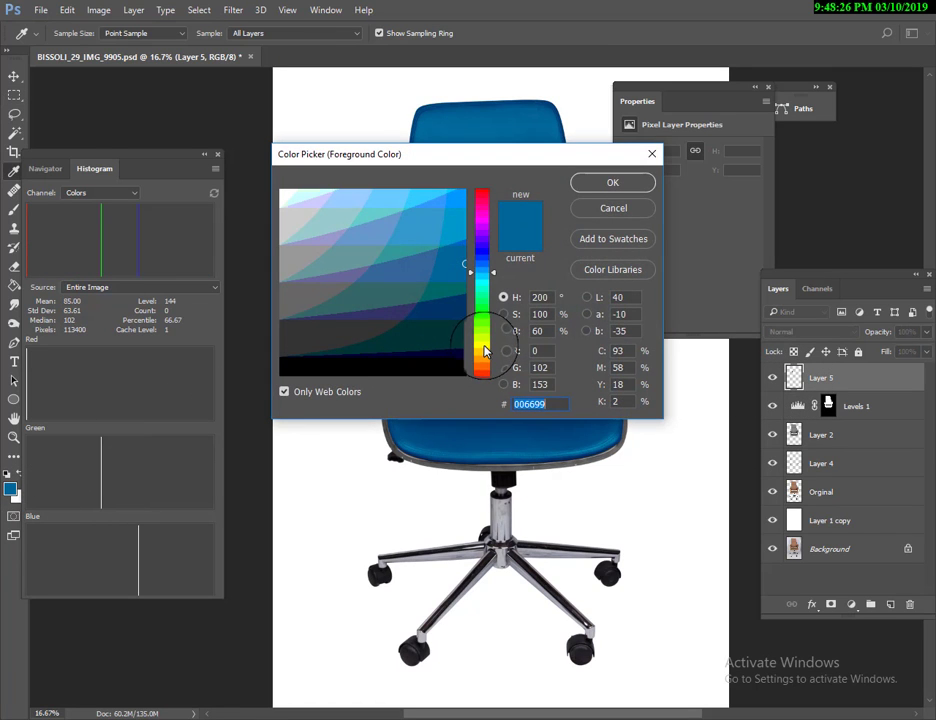
pyautogui.moveTo(484, 350); pyautogui.dragTo(480, 198)
pyautogui.click(453, 234)
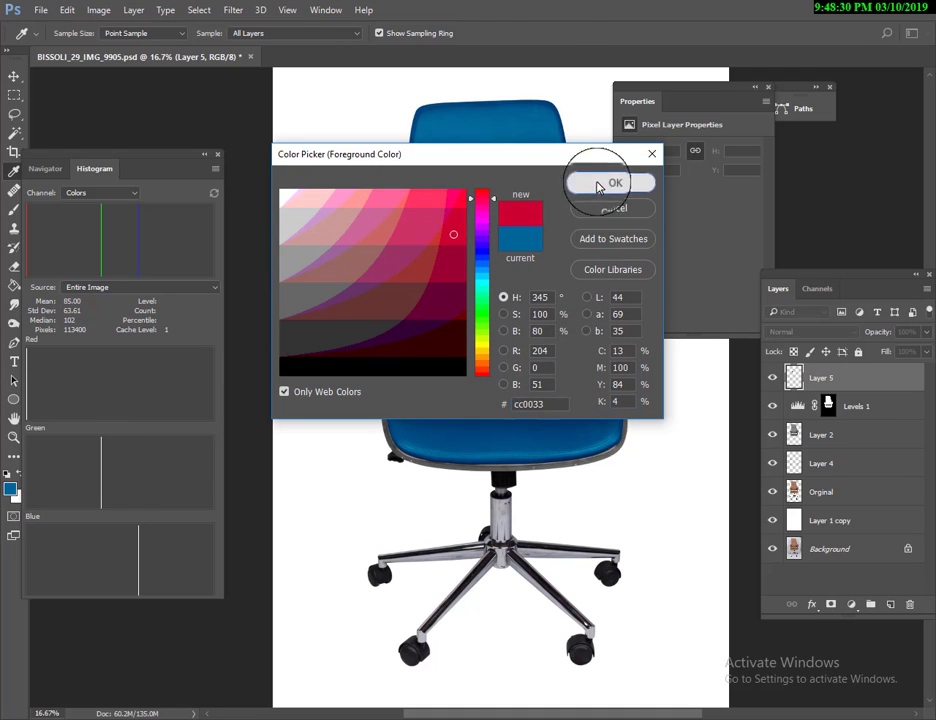
pyautogui.click(599, 187)
pyautogui.hotkey('alt', 'BackSpace')
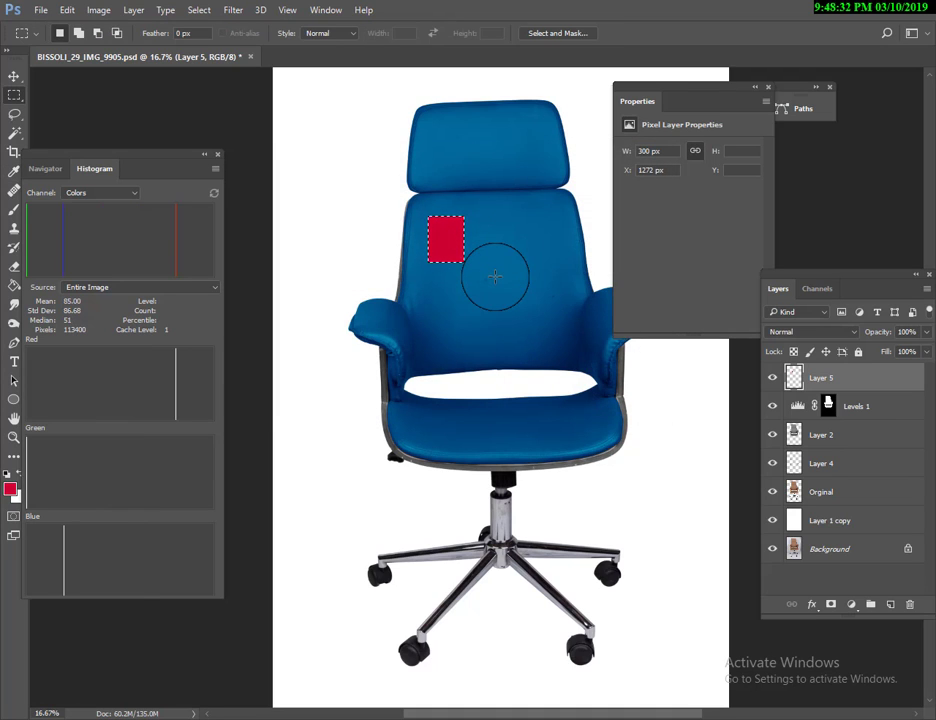
pyautogui.hotkey('ctrl', 'd')
# Step: Move the red swatch beside the chair frame and load Layer 4's outline as a selection
pyautogui.press('v')
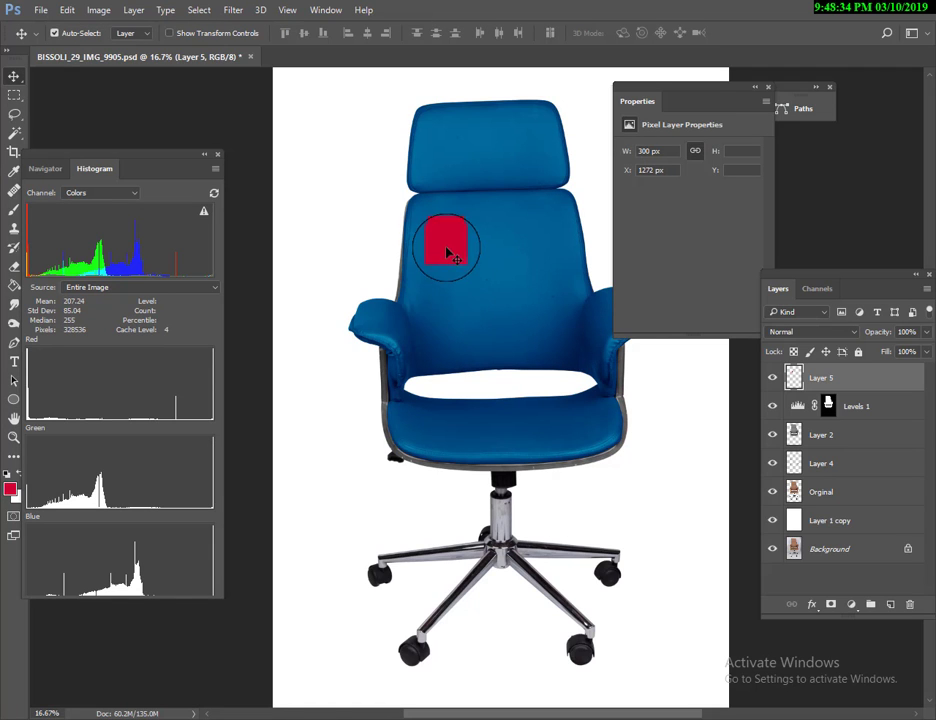
pyautogui.moveTo(448, 252)
pyautogui.mouseDown()
pyautogui.moveTo(388, 415)
pyautogui.moveTo(358, 352)
pyautogui.moveTo(405, 359)
pyautogui.mouseUp()
pyautogui.scroll(5, 388, 415)
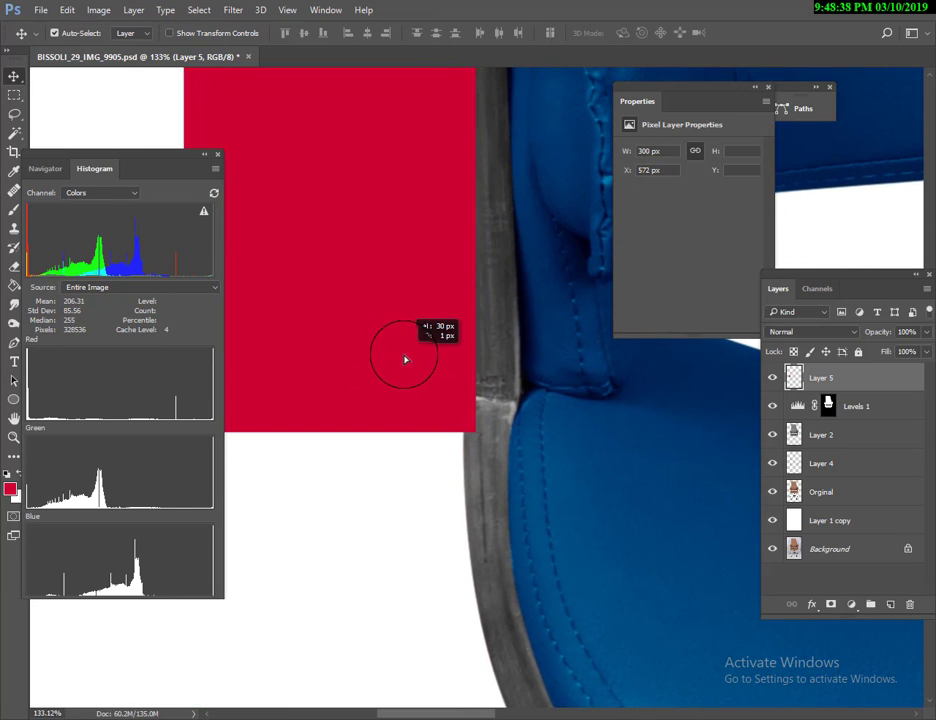
pyautogui.click(798, 463)
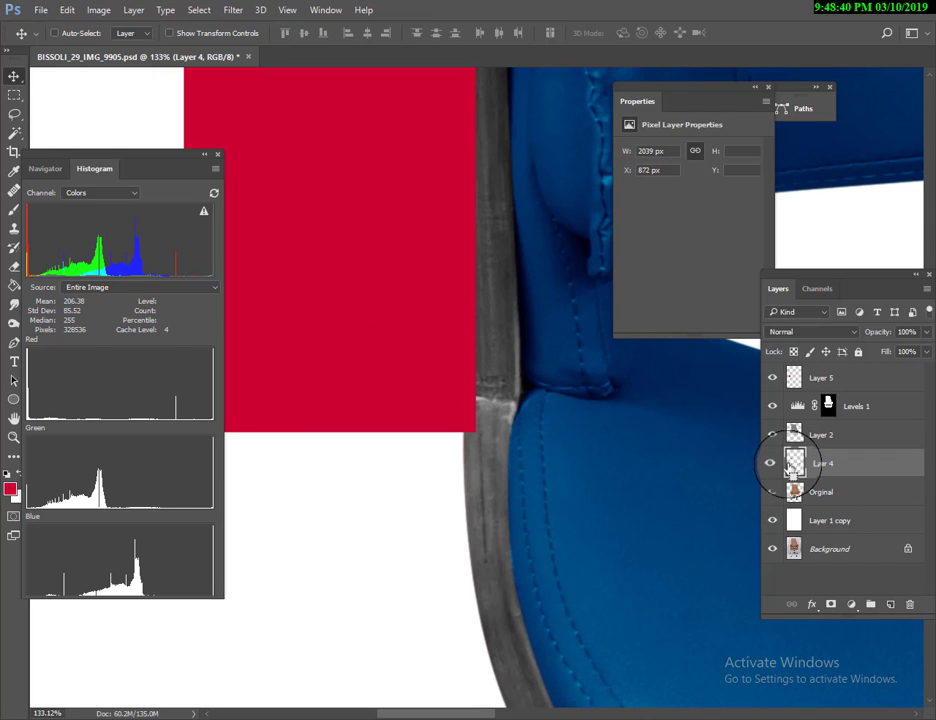
pyautogui.keyDown('ctrl'); pyautogui.click(794, 463); pyautogui.keyUp('ctrl')
# Step: Add a Levels 2 adjustment masked to the frame and magnify the swatch-frame edge
pyautogui.click(851, 604)
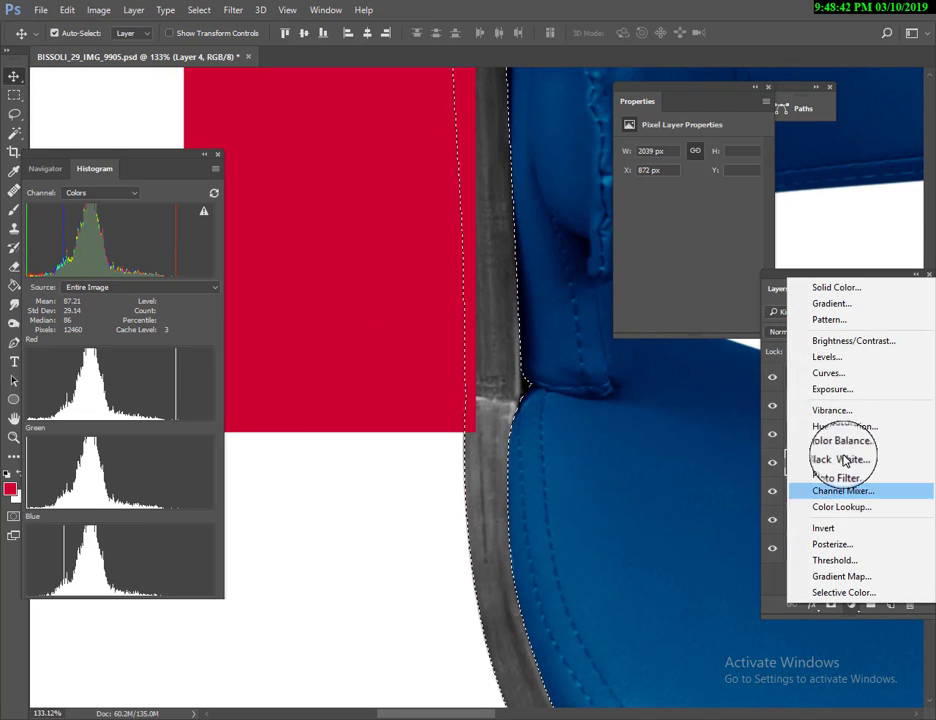
pyautogui.click(826, 357)
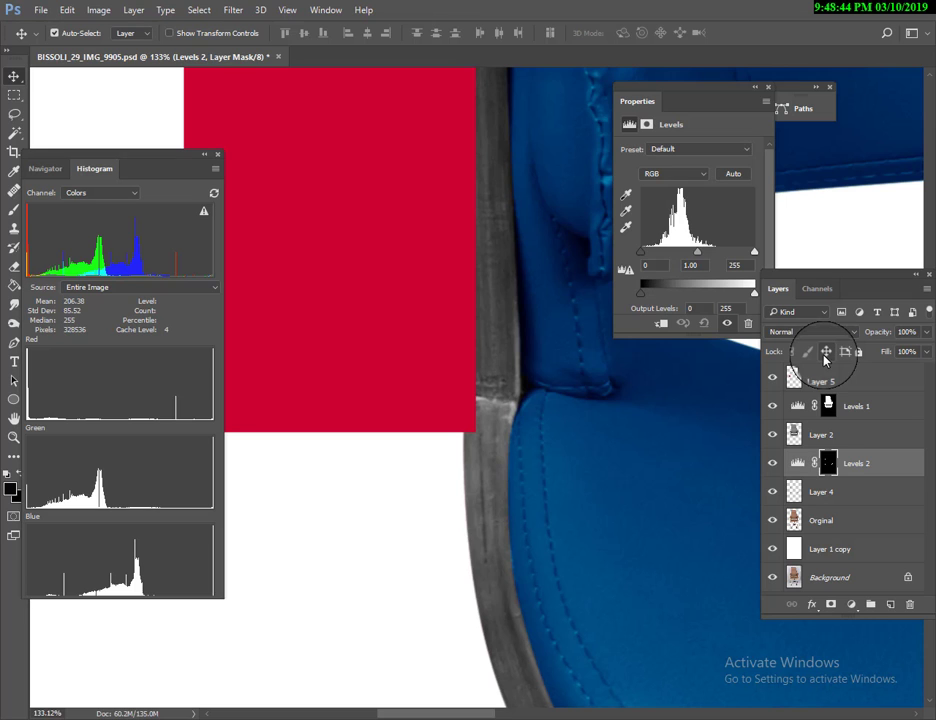
pyautogui.click(857, 436)
pyautogui.click(797, 463)
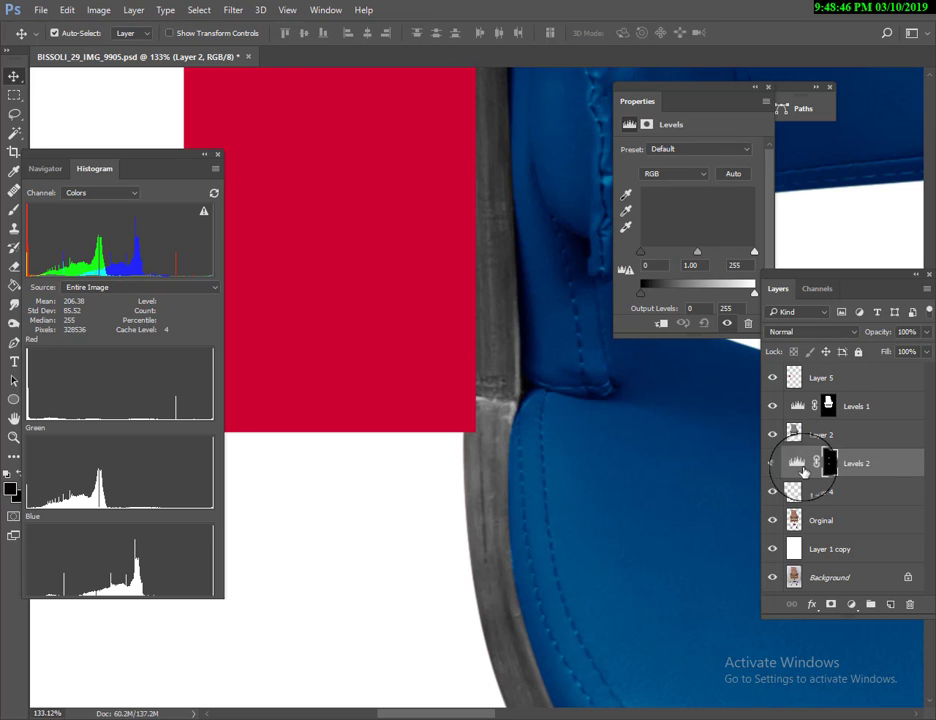
pyautogui.moveTo(418, 308)
pyautogui.mouseDown()
pyautogui.moveTo(500, 386)
pyautogui.moveTo(606, 435)
pyautogui.moveTo(476, 372)
pyautogui.mouseUp()
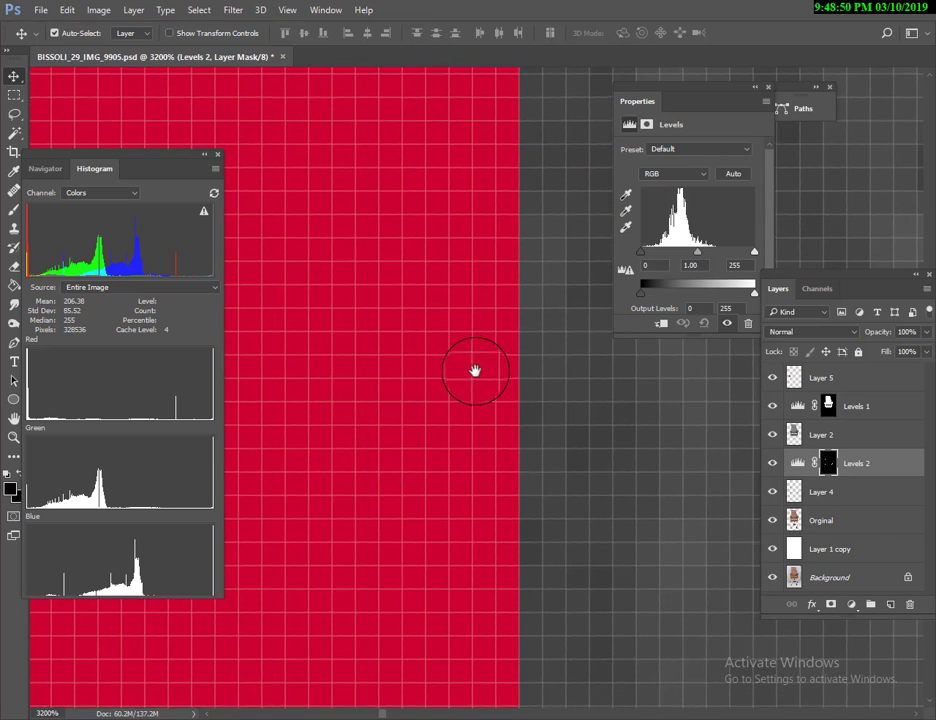
# Step: Sample a frame pixel and raise the Levels 2 Red midtone from 2.2 to about 5.67
pyautogui.press('m')
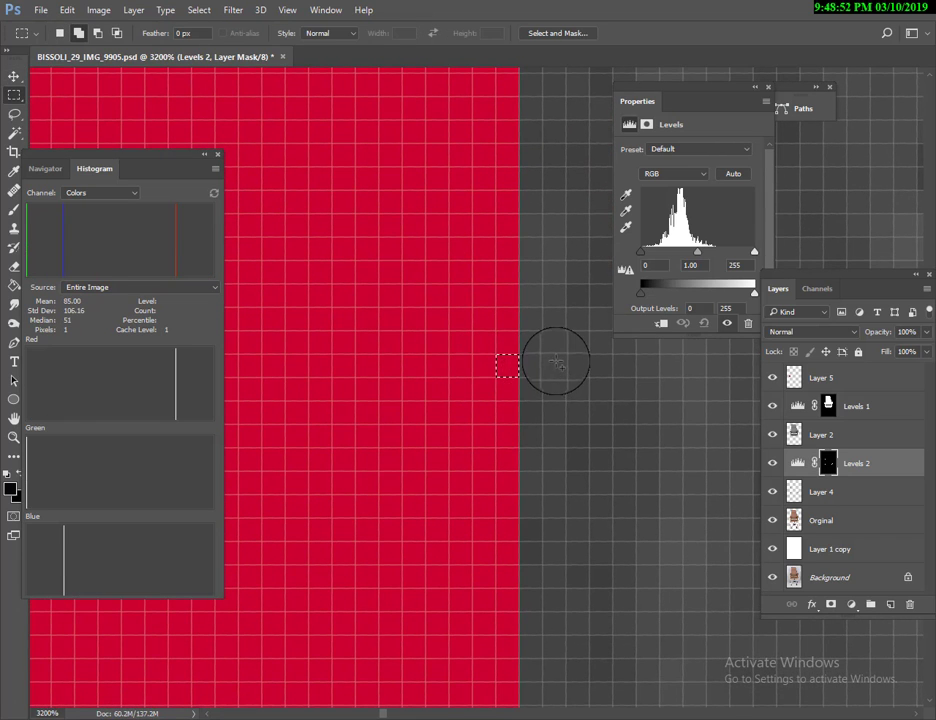
pyautogui.keyDown('shift'); pyautogui.moveTo(541, 355); pyautogui.dragTo(566, 377); pyautogui.keyUp('shift')
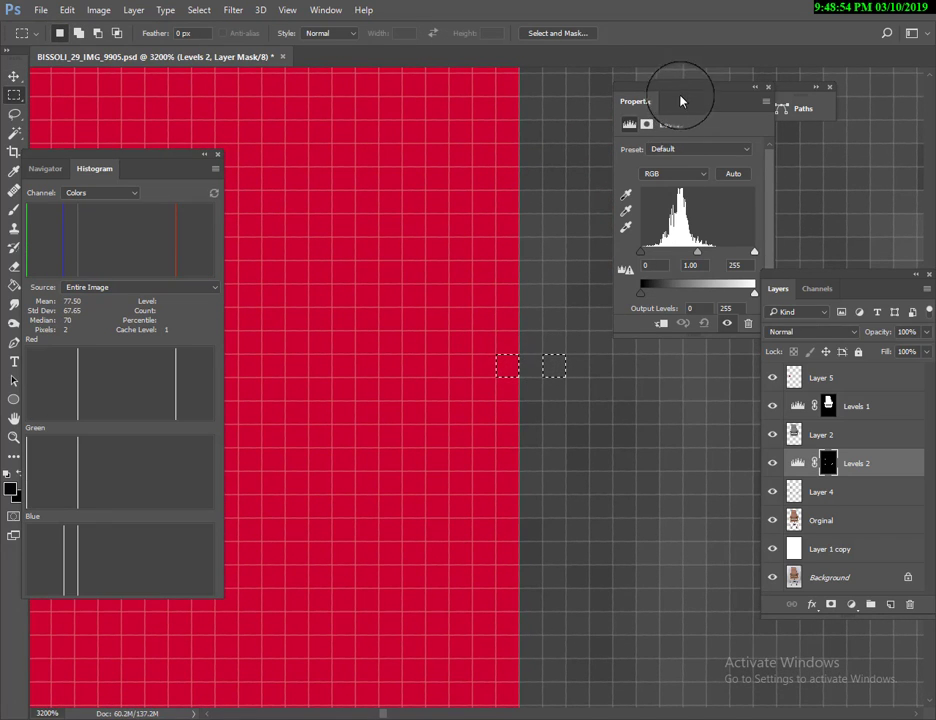
pyautogui.moveTo(679, 99); pyautogui.dragTo(639, 95)
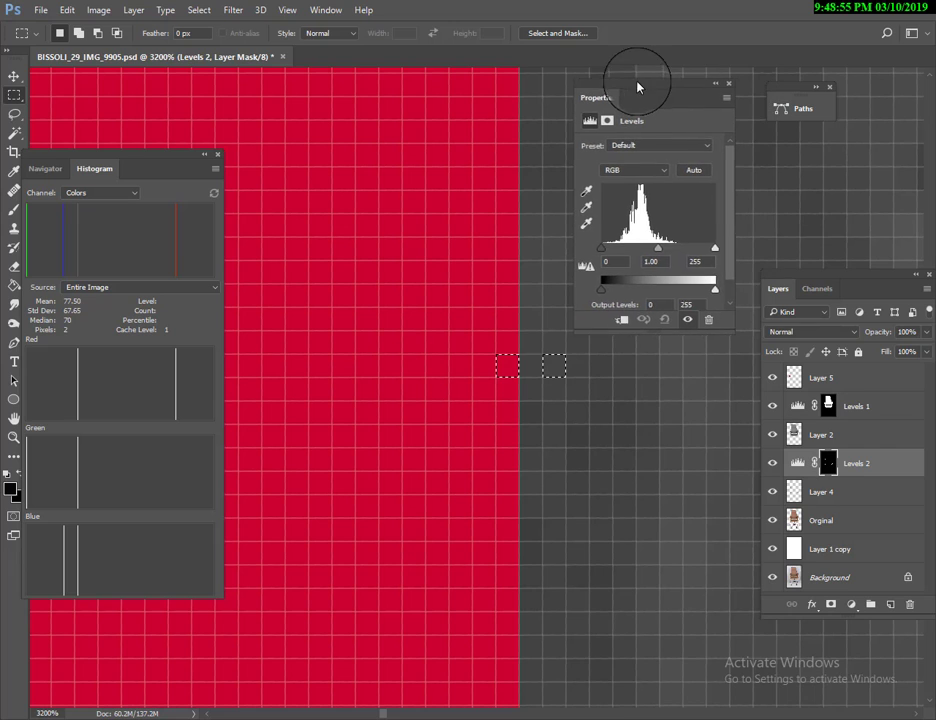
pyautogui.click(630, 169)
pyautogui.click(621, 192)
pyautogui.click(650, 261)
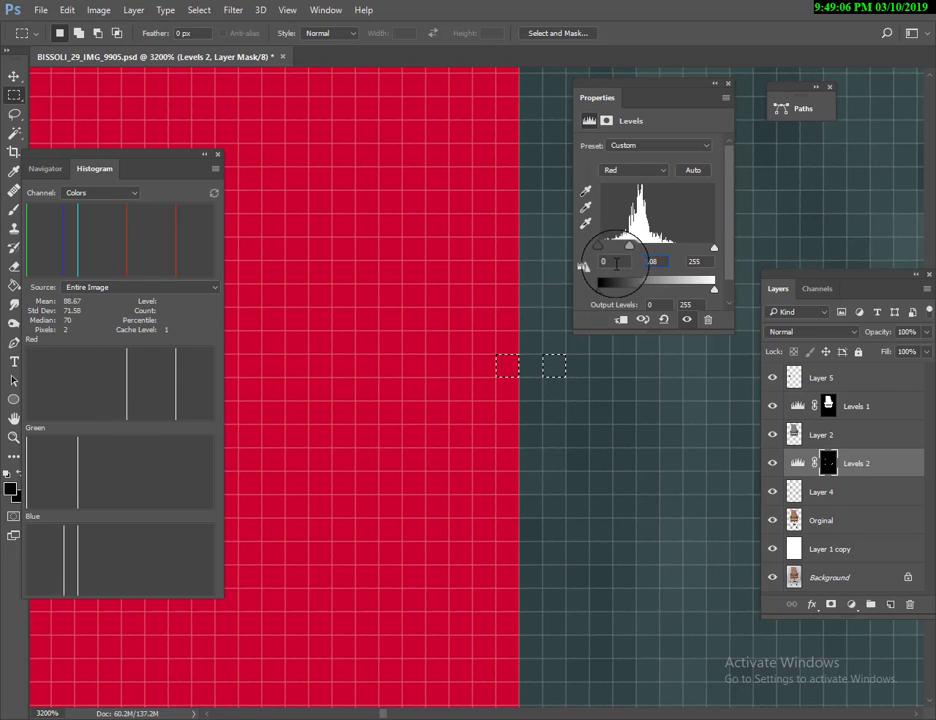
pyautogui.write('2.2')
pyautogui.press('Return')
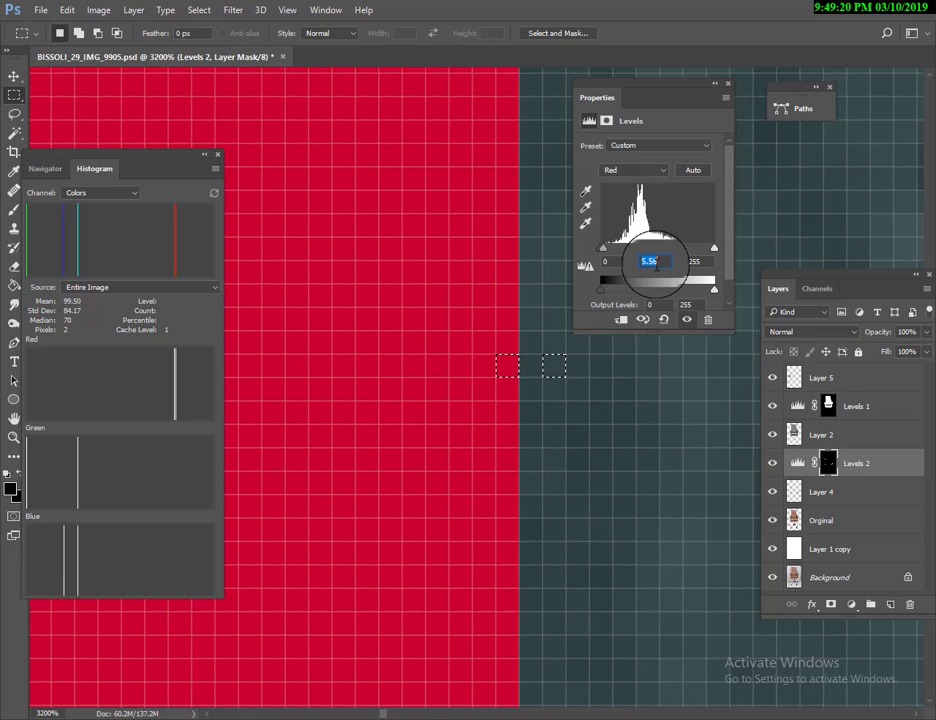
pyautogui.press('Up')
pyautogui.press('Up')
pyautogui.press('Up')
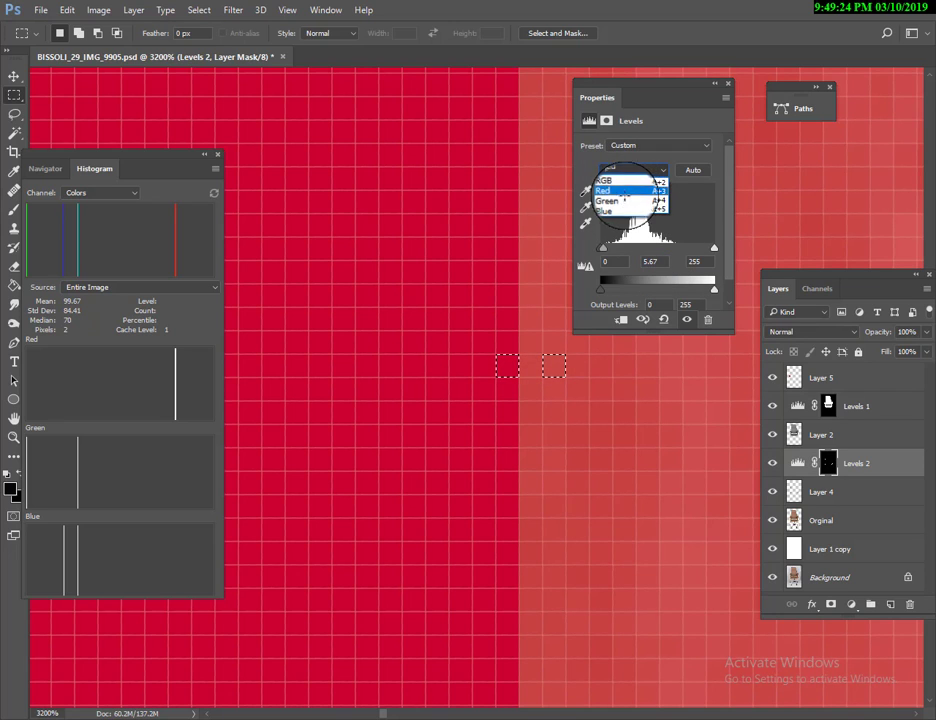
# Step: Set the Levels 2 Green midtone to 0.24 and Blue to 0.8, then fit the chair on screen
pyautogui.click(624, 191)
pyautogui.click(621, 204)
pyautogui.click(648, 261)
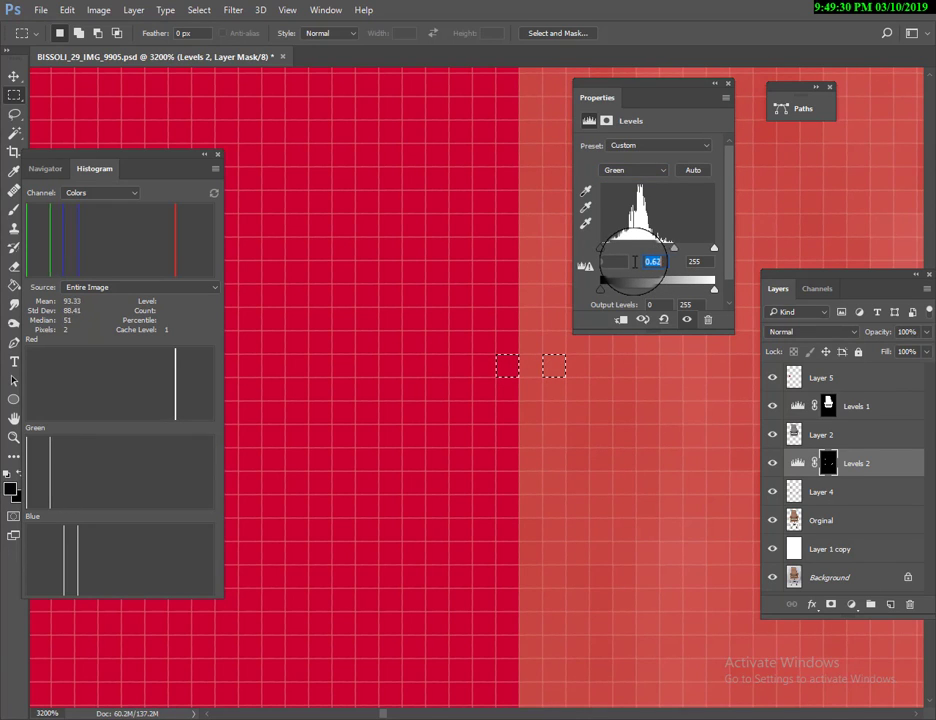
pyautogui.press('Down')
pyautogui.press('Down')
pyautogui.press('Down')
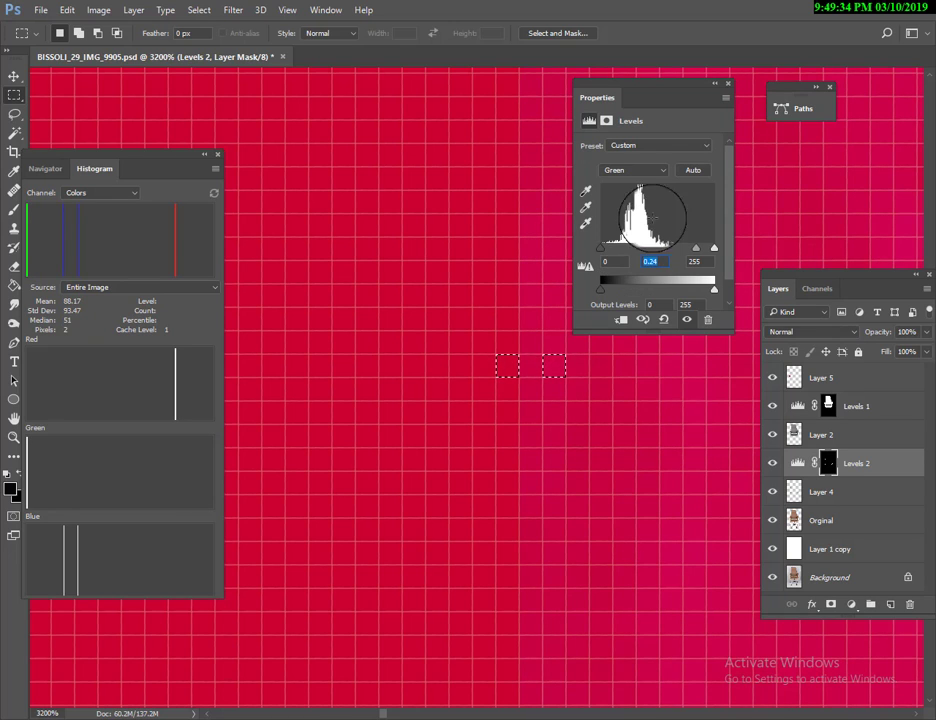
pyautogui.click(633, 170)
pyautogui.click(628, 196)
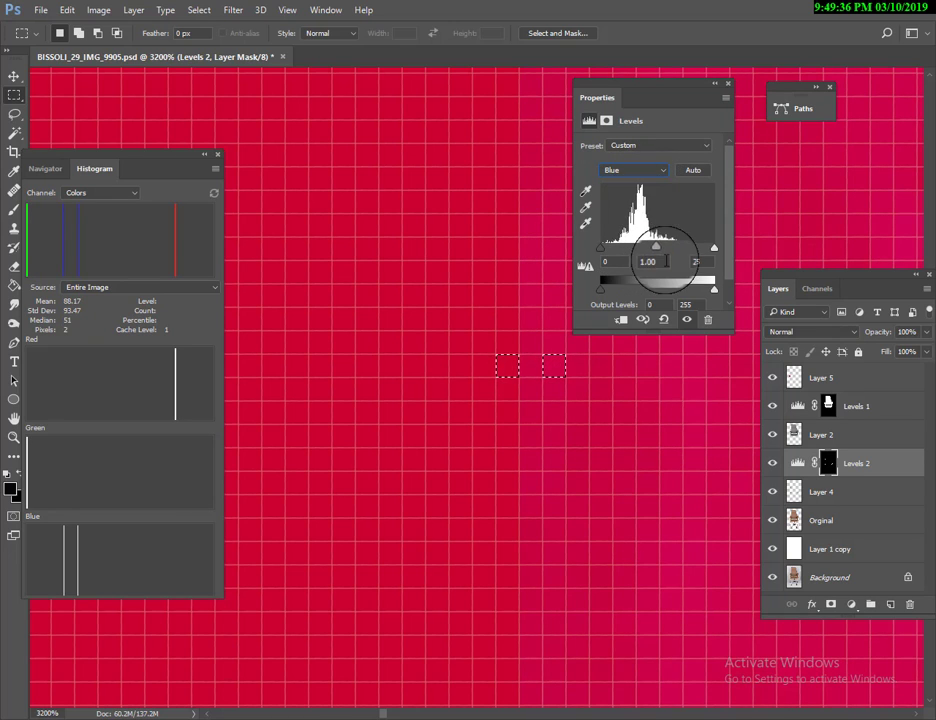
pyautogui.click(648, 262)
pyautogui.write('0.8')
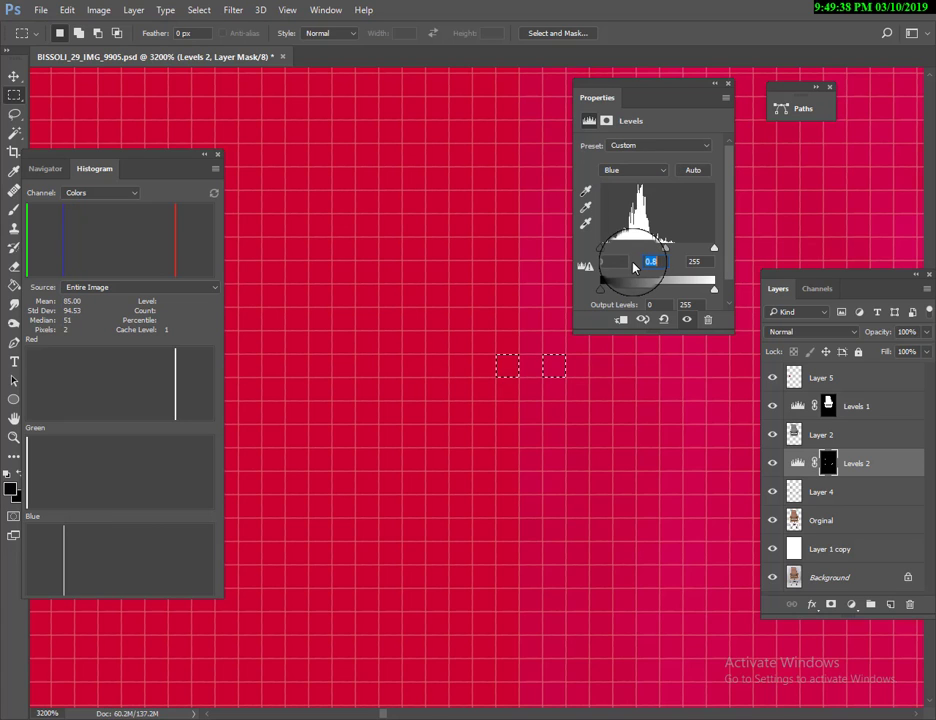
pyautogui.hotkey('ctrl', '0')
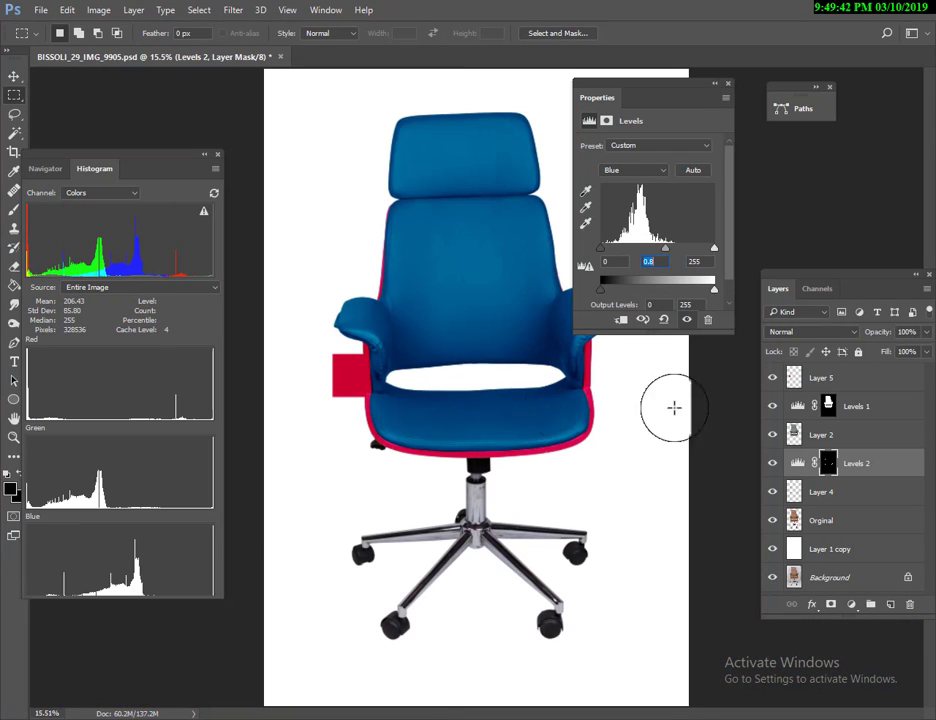
# Step: Delete the red swatch Layer 5 and zoom in on the armrest edge
pyautogui.click(845, 380)
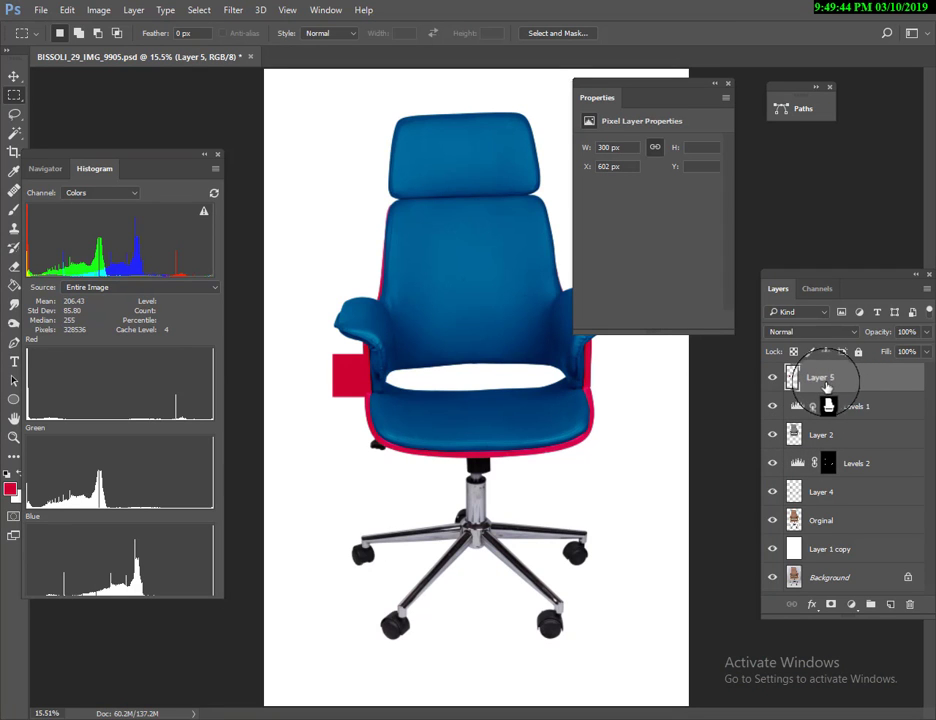
pyautogui.press('Delete')
pyautogui.moveTo(303, 313); pyautogui.dragTo(400, 403)
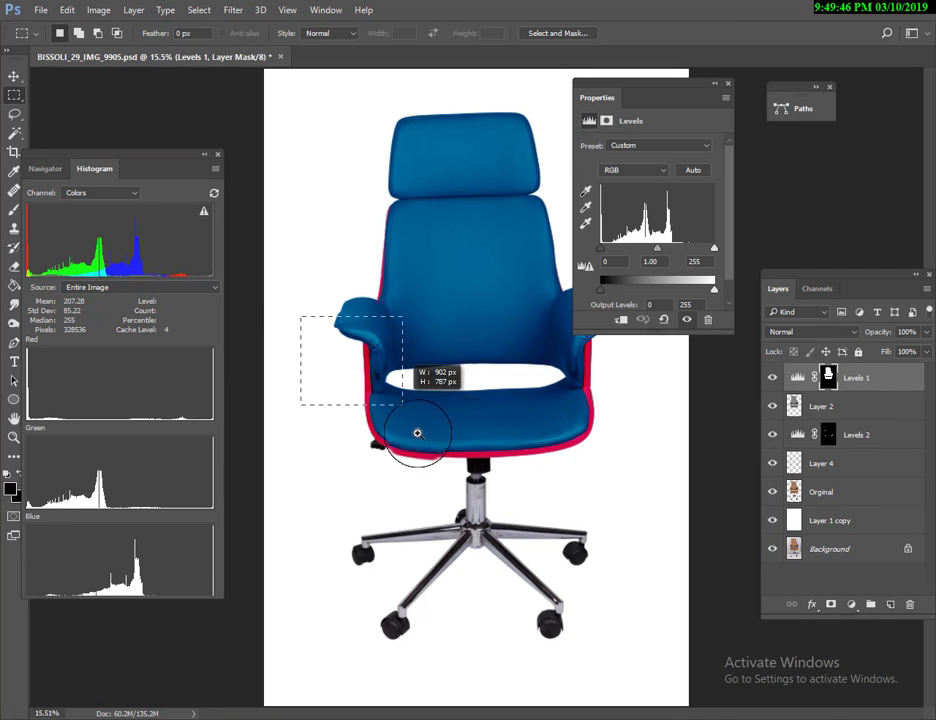
pyautogui.moveTo(470, 464); pyautogui.dragTo(409, 423)
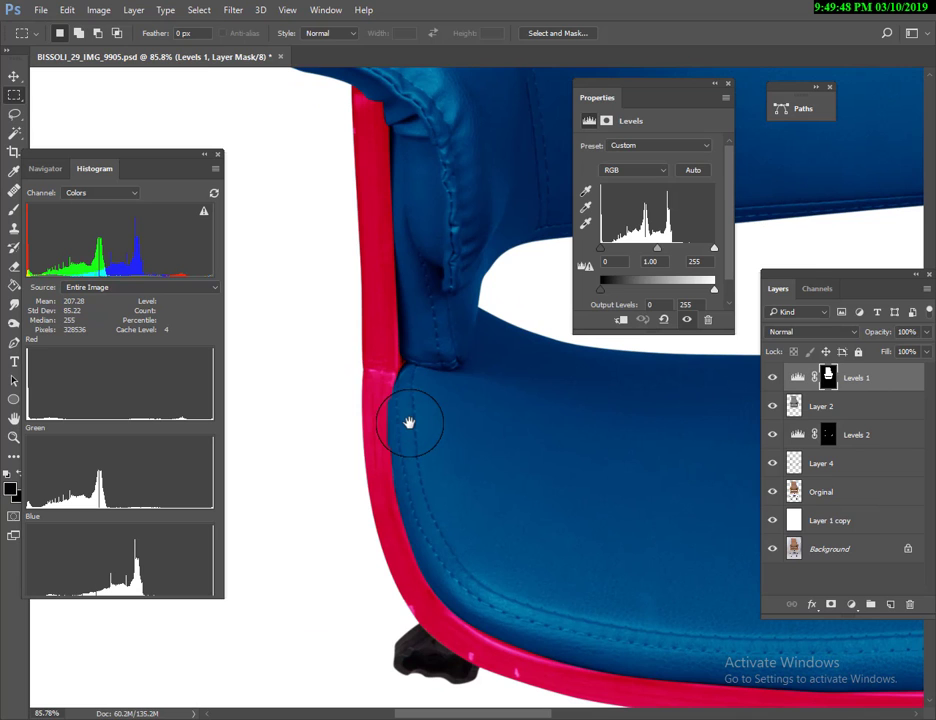
# Step: Inspect the recoloured seat's right edge and backrest up close
pyautogui.press('p')
pyautogui.scroll(-5, 406, 425)
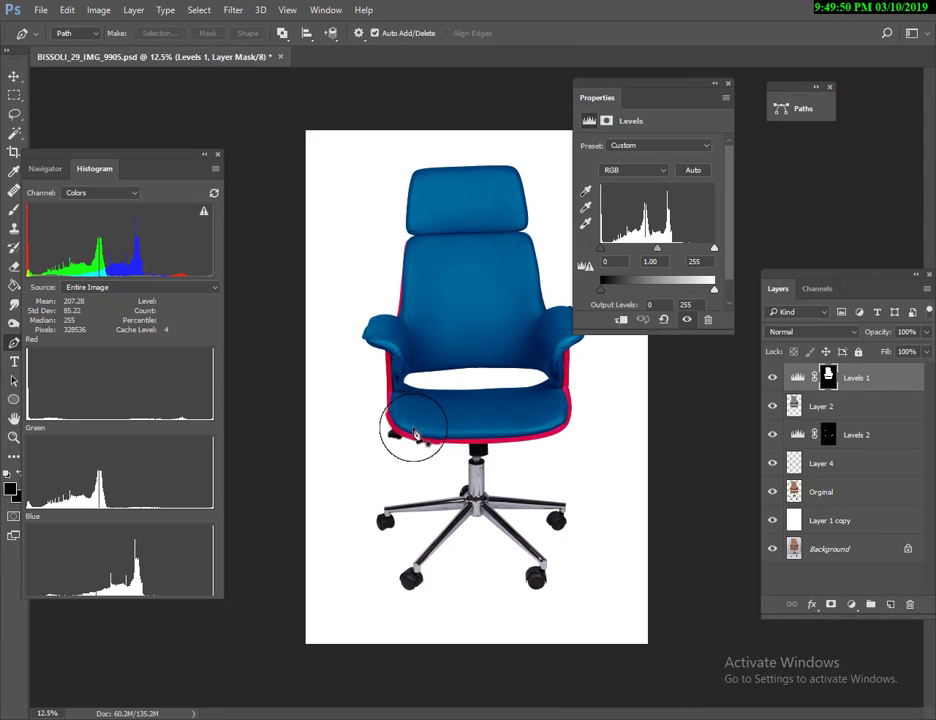
pyautogui.moveTo(413, 433)
pyautogui.mouseDown()
pyautogui.moveTo(522, 417)
pyautogui.moveTo(433, 476)
pyautogui.moveTo(509, 474)
pyautogui.moveTo(449, 359)
pyautogui.moveTo(547, 464)
pyautogui.mouseUp()
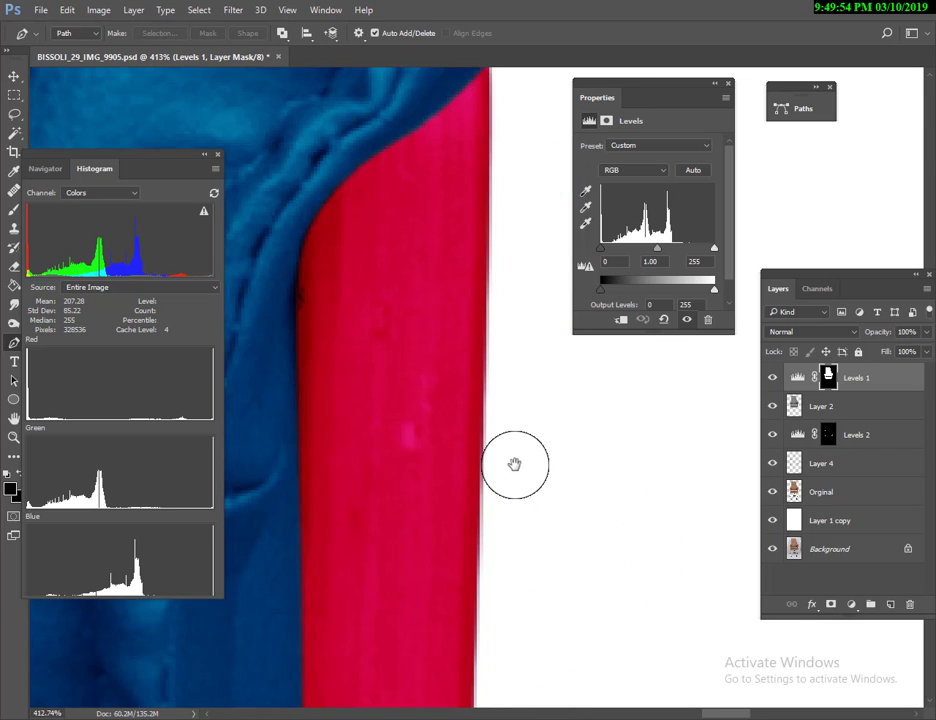
pyautogui.scroll(-5, 514, 464)
pyautogui.scroll(-1, 516, 463)
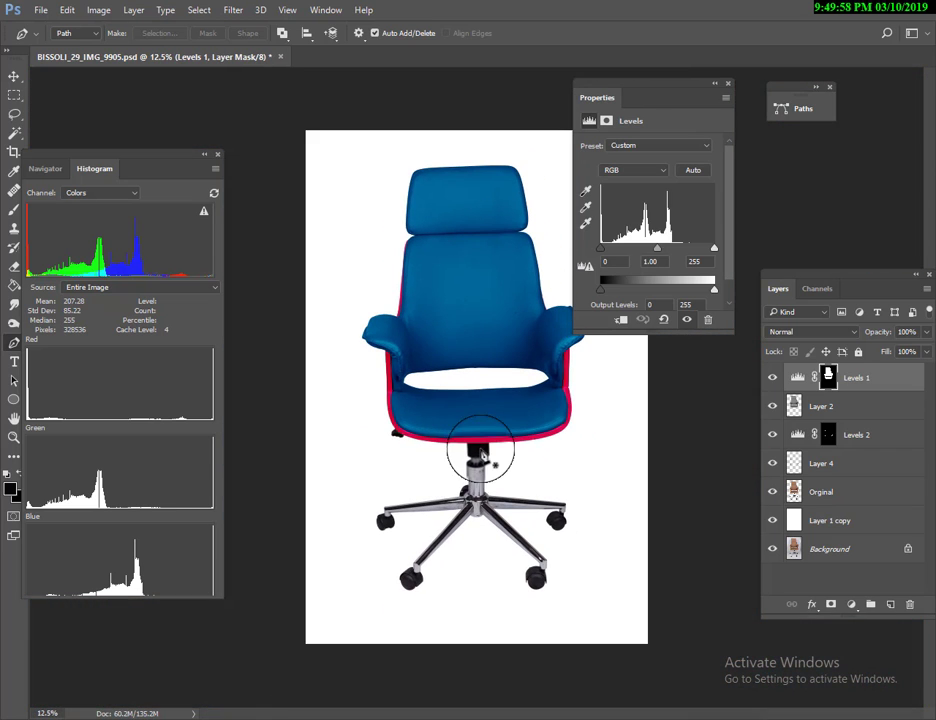
pyautogui.moveTo(376, 234); pyautogui.dragTo(612, 393)
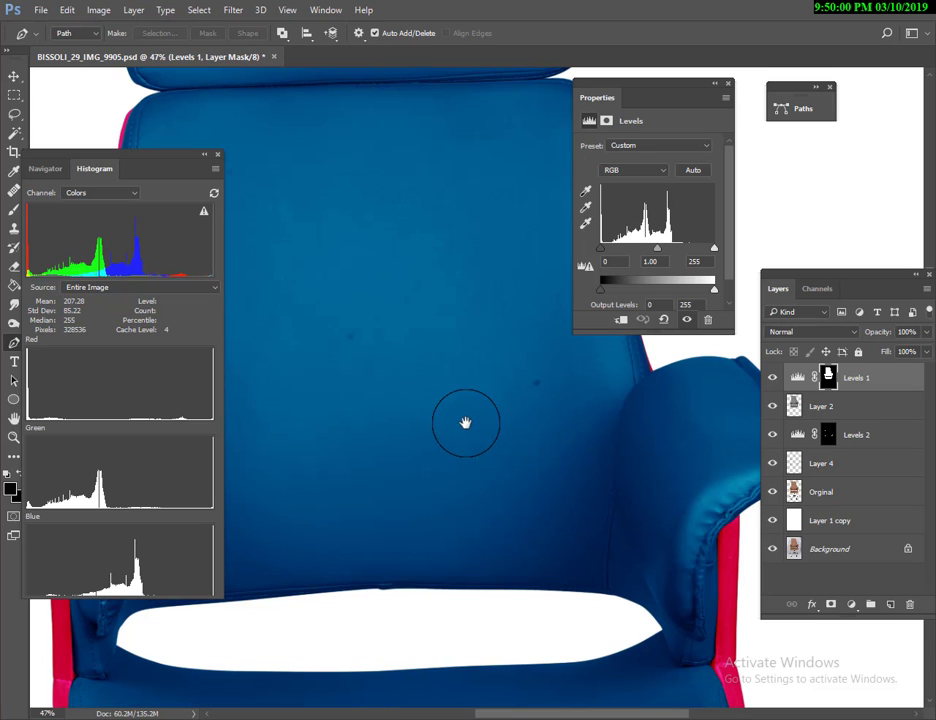
pyautogui.scroll(-3, 465, 422)
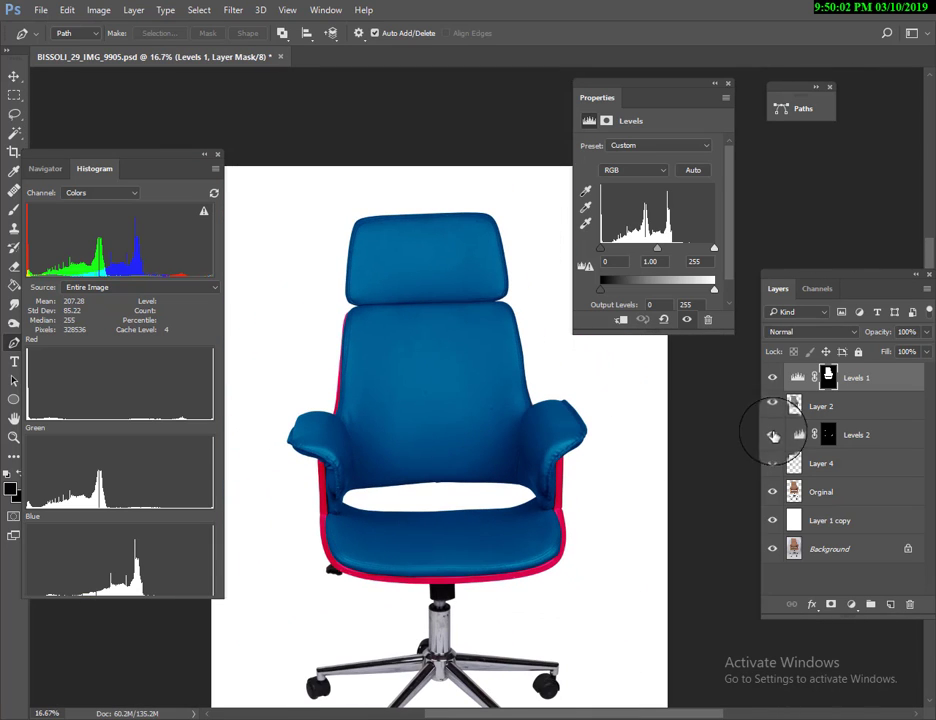
# Step: Toggle Levels 1 and the Background-only view to compare the recoloured chair with the original brown photo
pyautogui.click(772, 378)
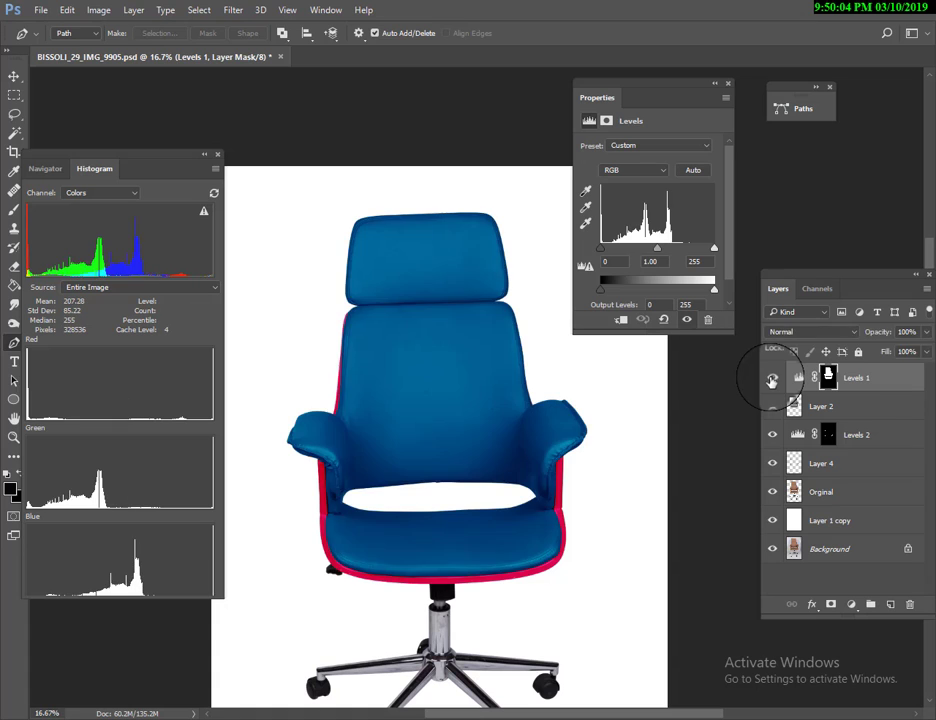
pyautogui.click(772, 378)
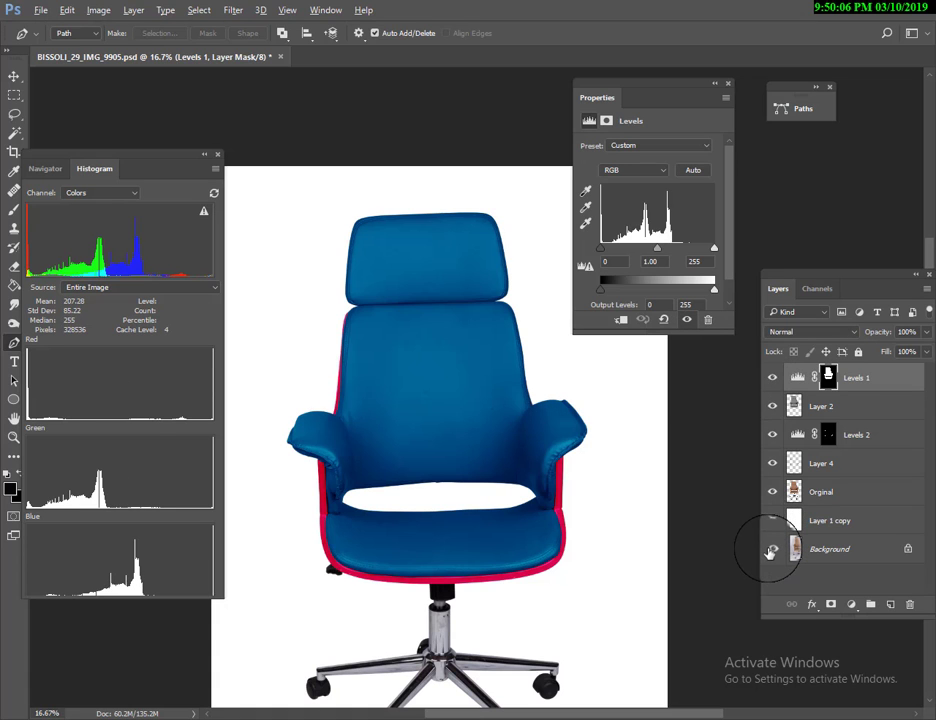
pyautogui.keyDown('alt'); pyautogui.click(772, 551); pyautogui.keyUp('alt')
pyautogui.keyDown('alt'); pyautogui.click(772, 551); pyautogui.keyUp('alt')
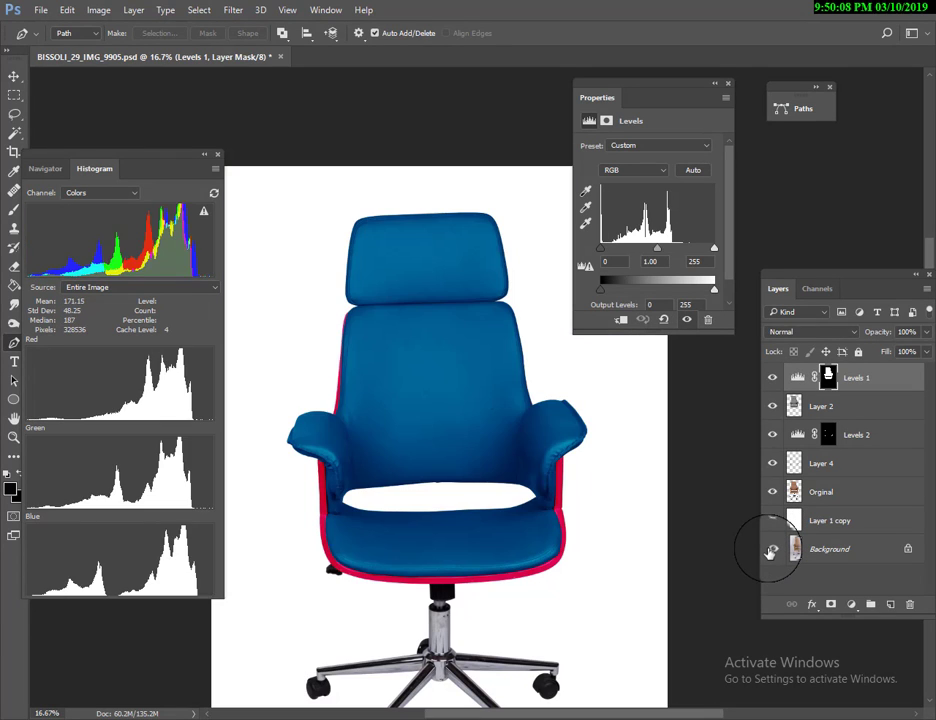
pyautogui.keyDown('alt'); pyautogui.click(772, 551); pyautogui.keyUp('alt')
pyautogui.keyDown('alt'); pyautogui.click(772, 551); pyautogui.keyUp('alt')
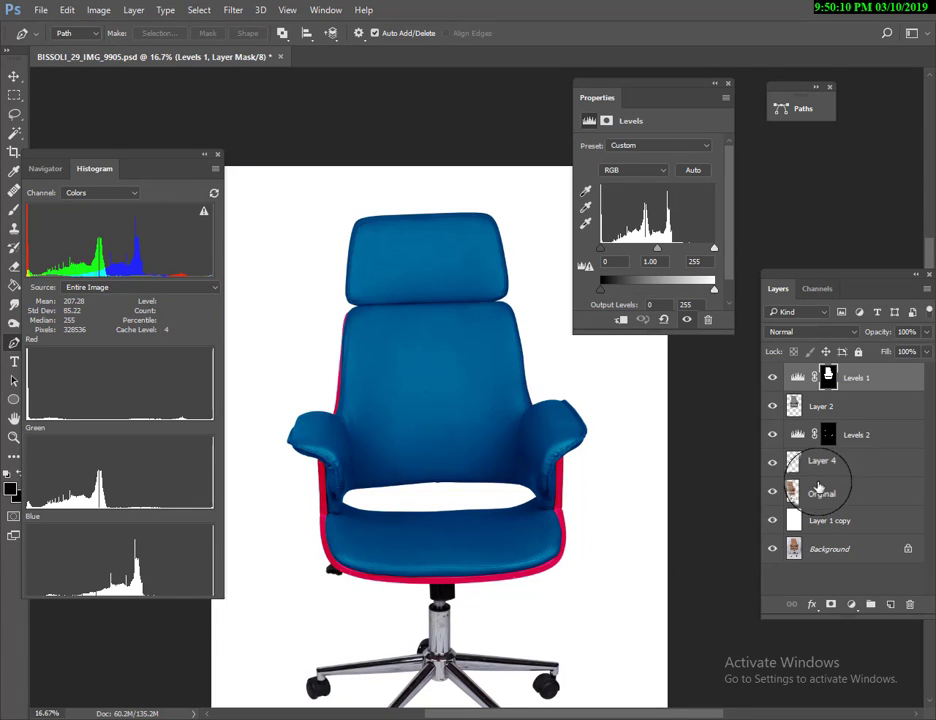
# Step: Set the Levels 2 red adjustment to 80% opacity and recheck it against the original photo
pyautogui.click(858, 437)
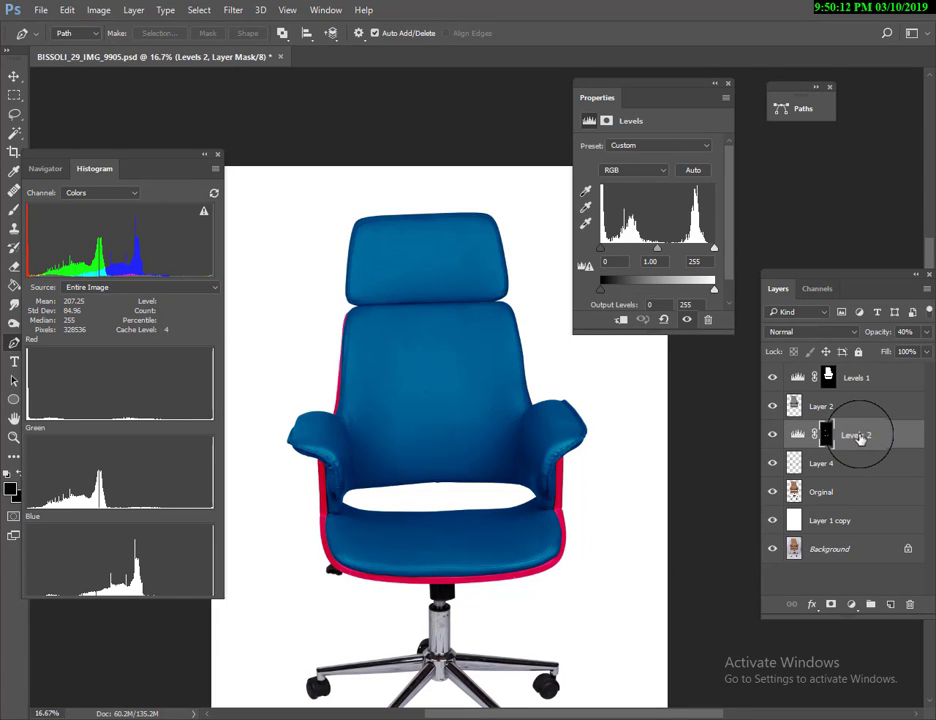
pyautogui.moveTo(858, 437)
pyautogui.mouseDown()
pyautogui.moveTo(845, 463)
pyautogui.moveTo(852, 428)
pyautogui.mouseUp()
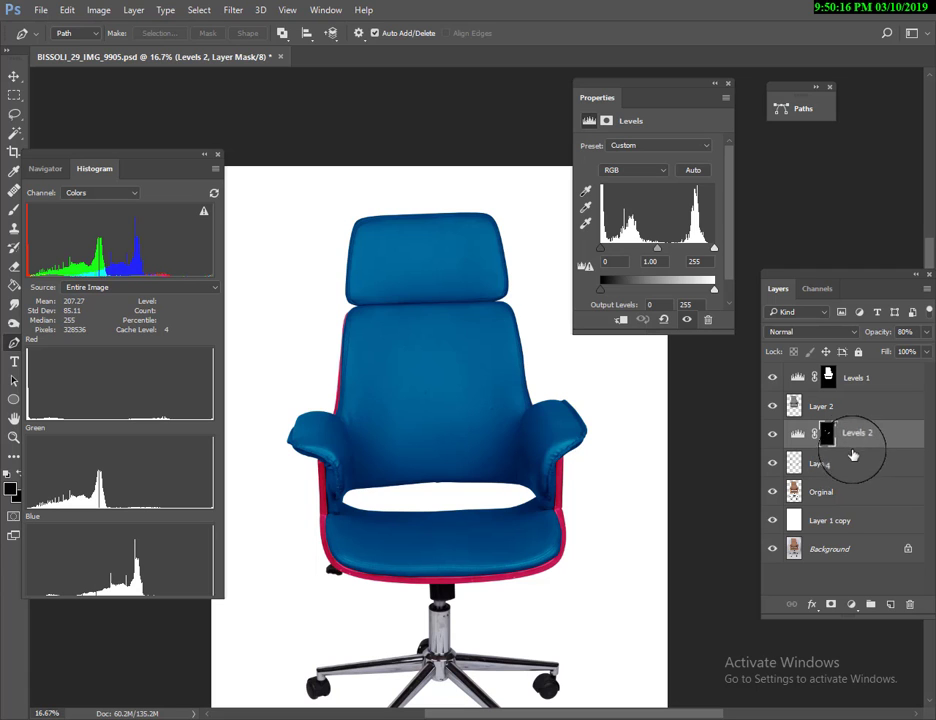
pyautogui.keyDown('alt'); pyautogui.click(772, 549); pyautogui.keyUp('alt')
pyautogui.keyDown('alt'); pyautogui.click(772, 549); pyautogui.keyUp('alt')
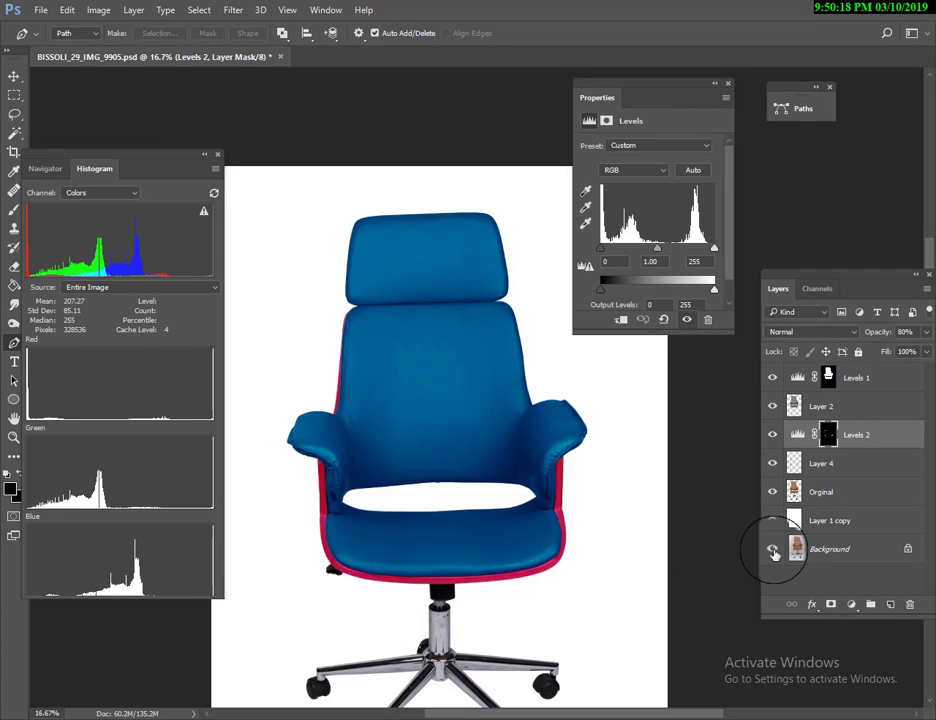
pyautogui.keyDown('alt'); pyautogui.click(772, 549); pyautogui.keyUp('alt')
# Step: Close the Levels Properties panel and collapse the Navigator/Histogram group to icons
pyautogui.scroll(-1, 593, 528)
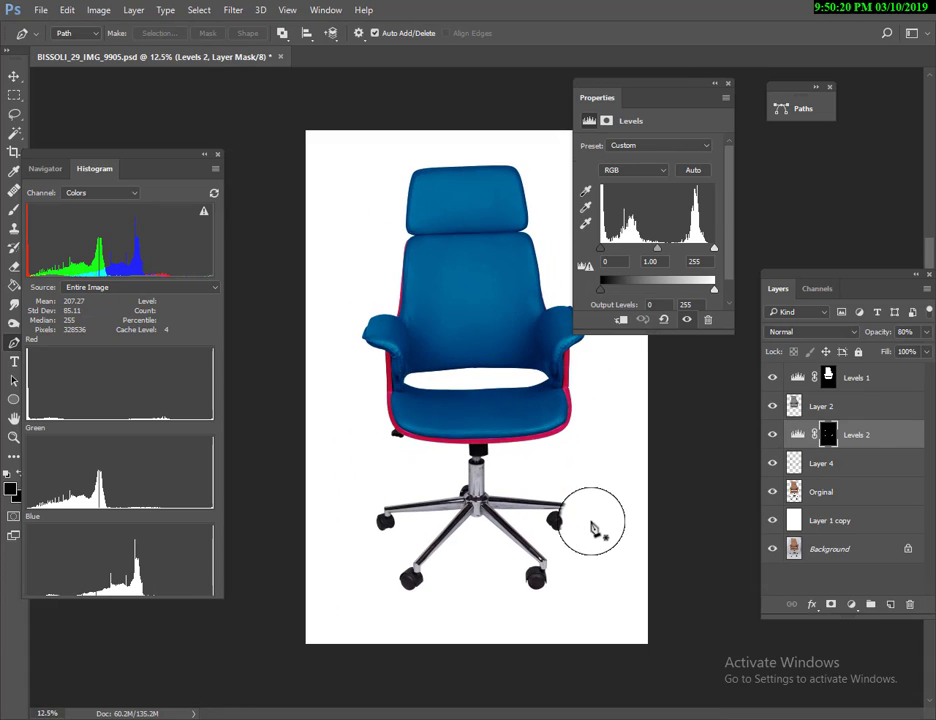
pyautogui.click(727, 86)
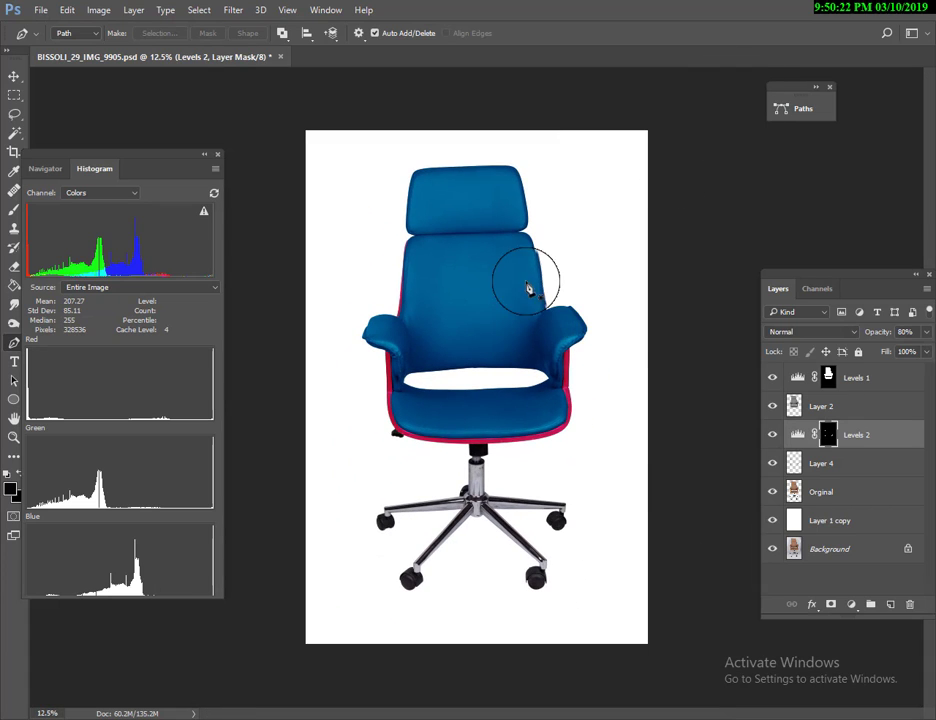
pyautogui.click(204, 154)
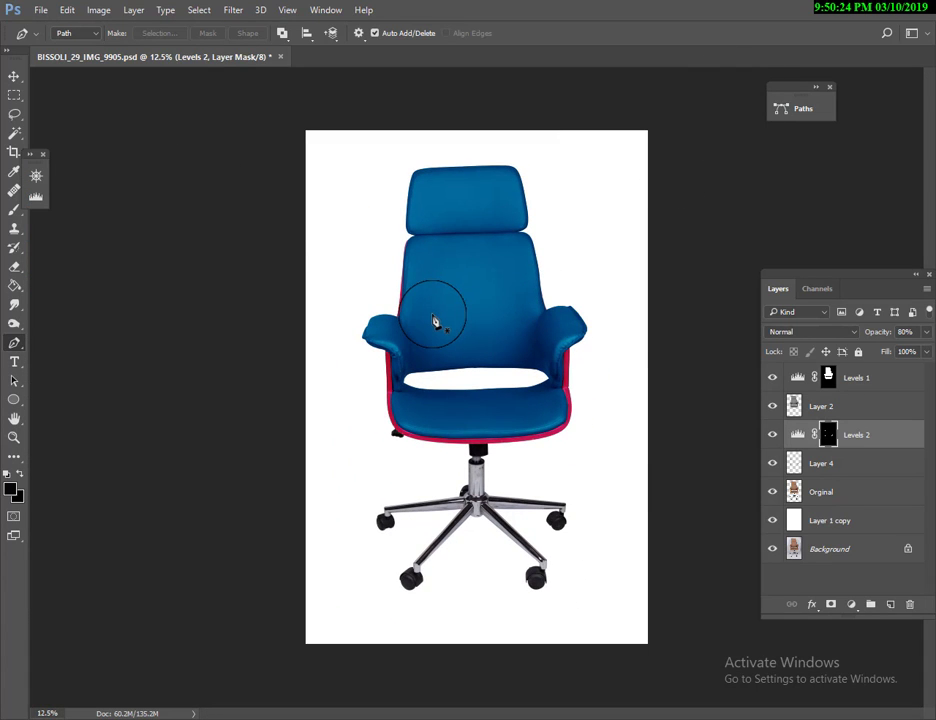